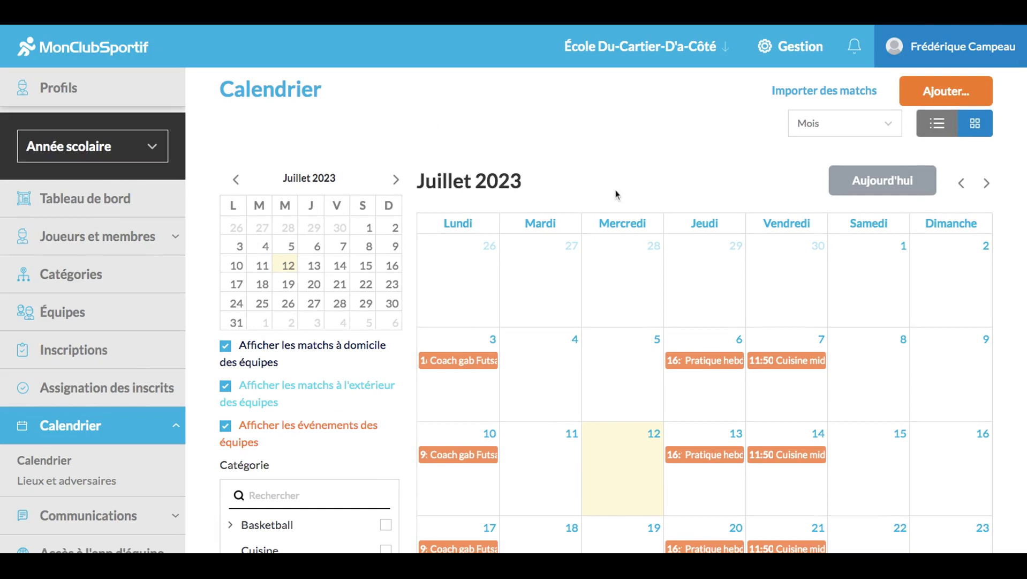
pyautogui.click(980, 97)
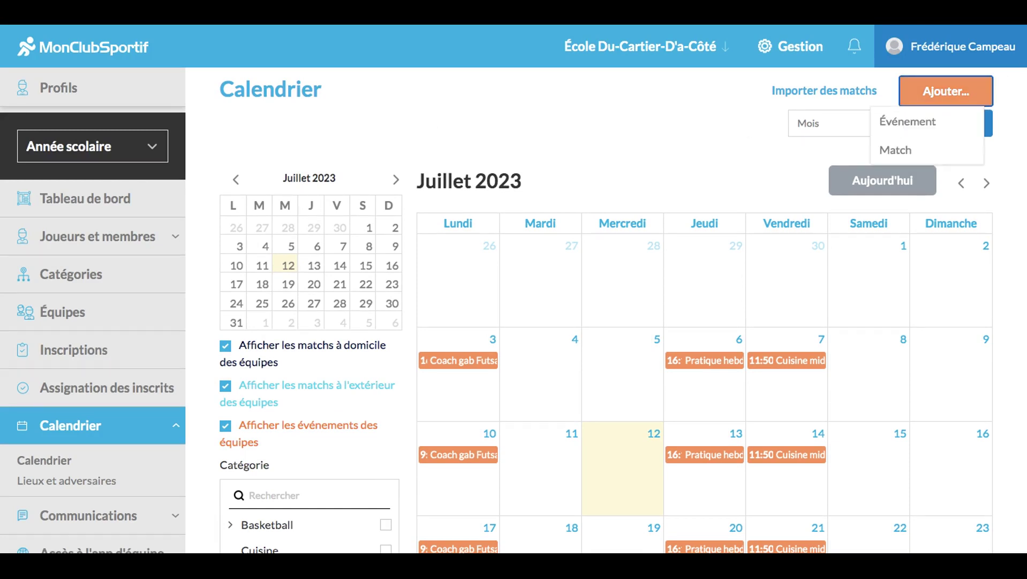
pyautogui.click(579, 101)
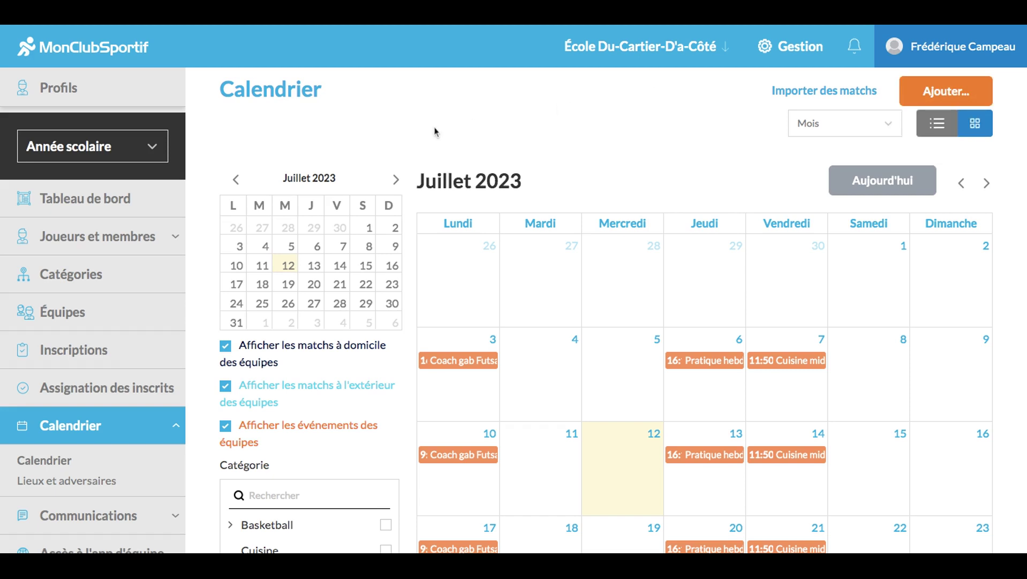
pyautogui.scroll(1, 435, 130)
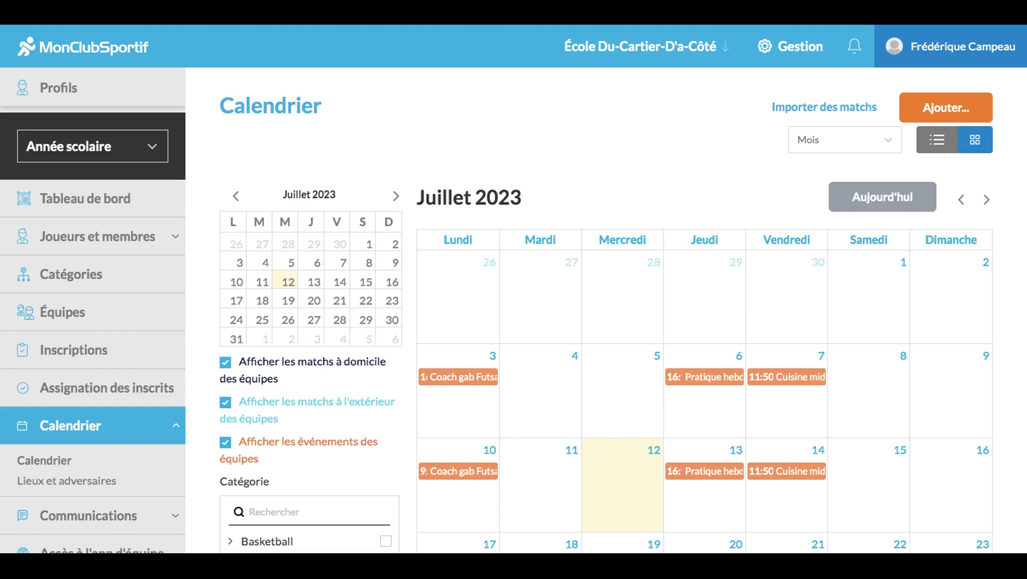
# Start a new calendar event and title it "Gala Sportif".
pyautogui.click(940, 119)
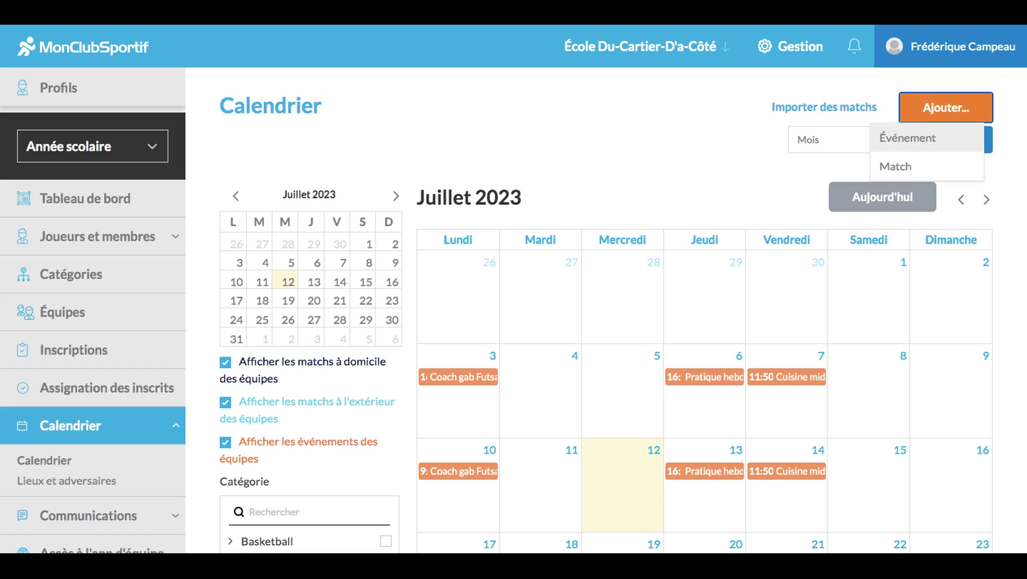
pyautogui.click(908, 137)
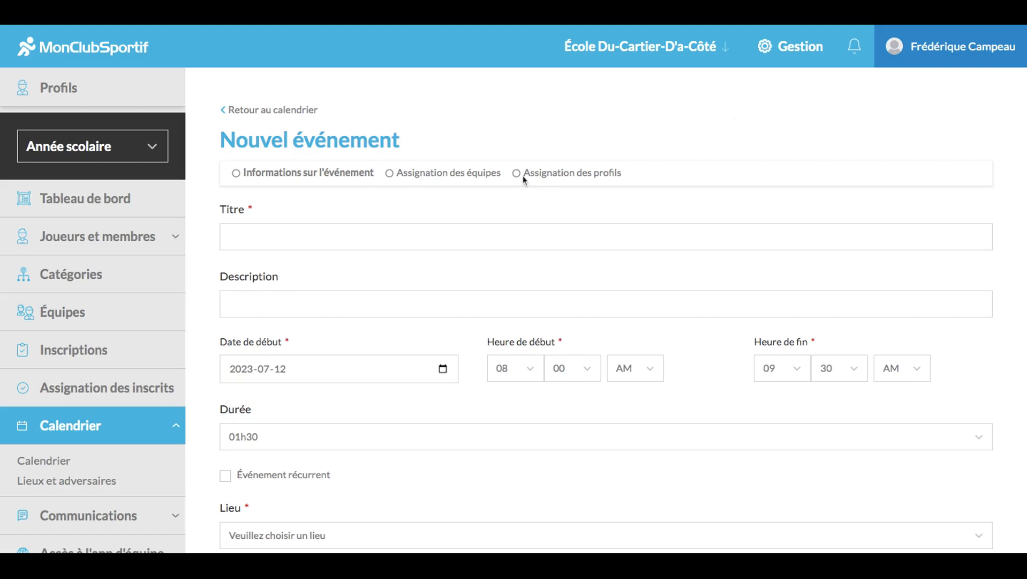
pyautogui.scroll(-3, 430, 245)
pyautogui.scroll(3, 386, 219)
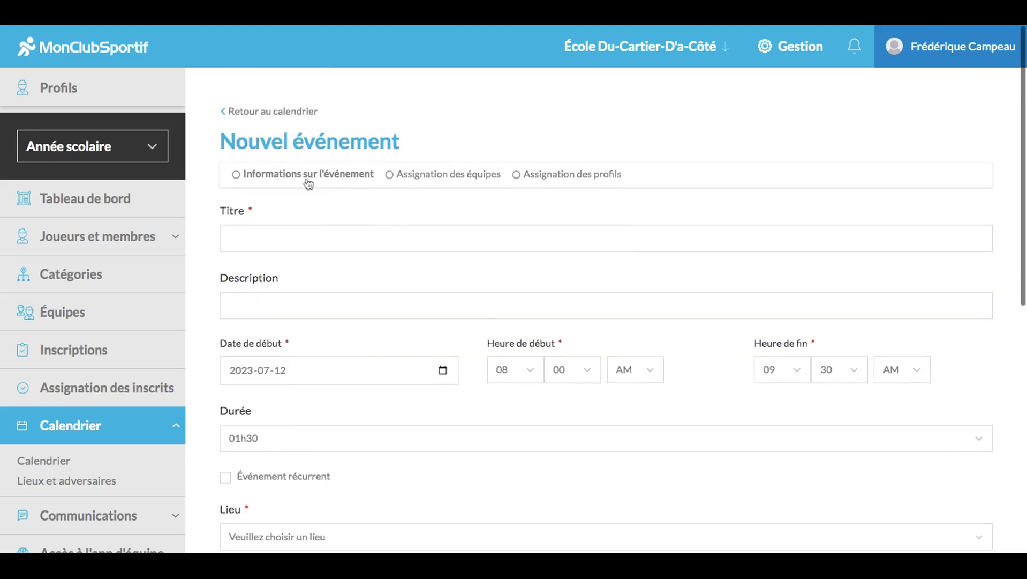
pyautogui.click(296, 243)
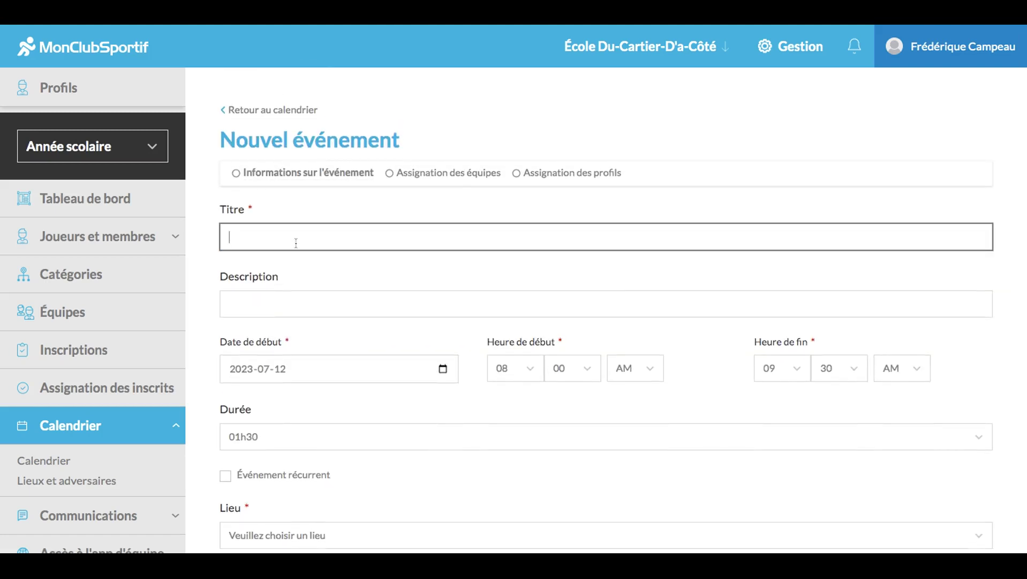
pyautogui.write('Gala Sportif')
# Set the event's start date to 2023-05-30 and its start time to 06:00 PM.
pyautogui.scroll(-2, 271, 337)
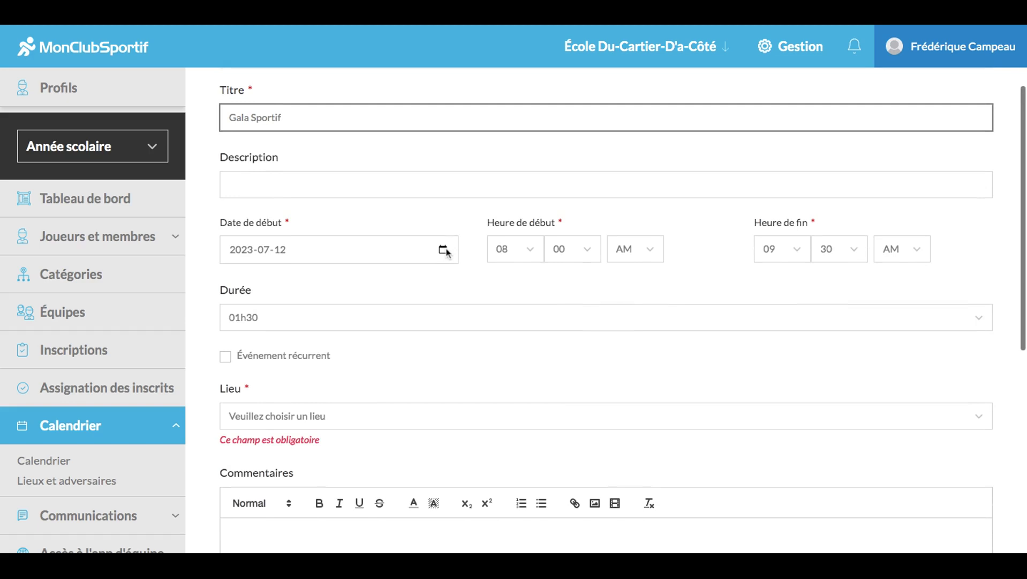
pyautogui.click(446, 252)
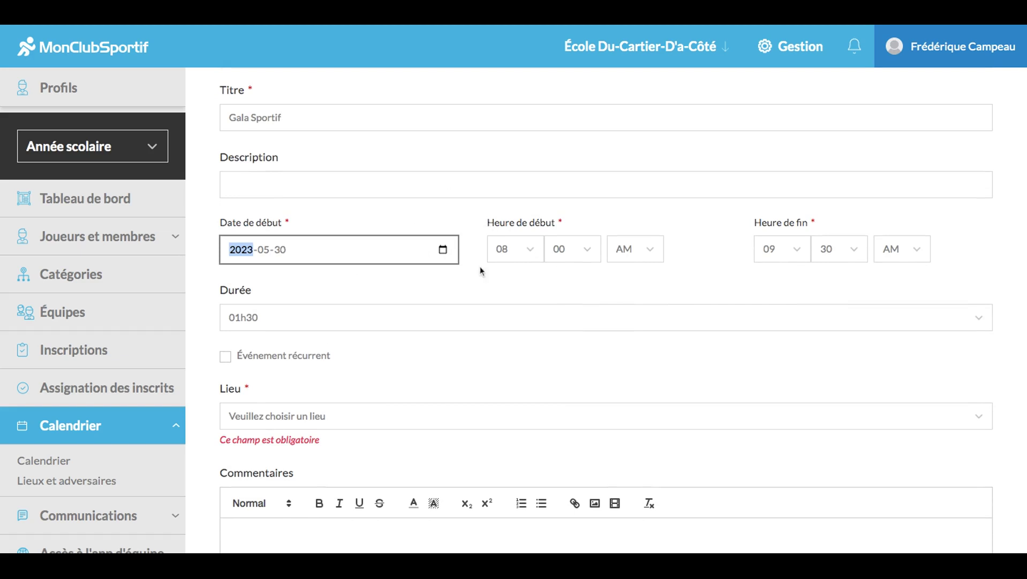
pyautogui.click(536, 256)
pyautogui.click(651, 246)
pyautogui.click(648, 262)
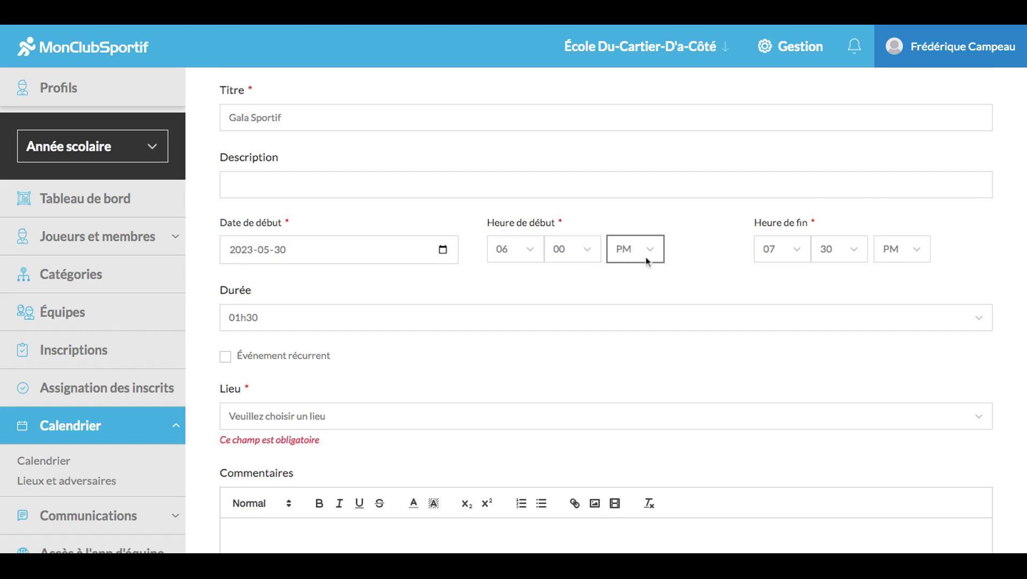
# Set the event's end time to 09:00 PM.
pyautogui.click(797, 255)
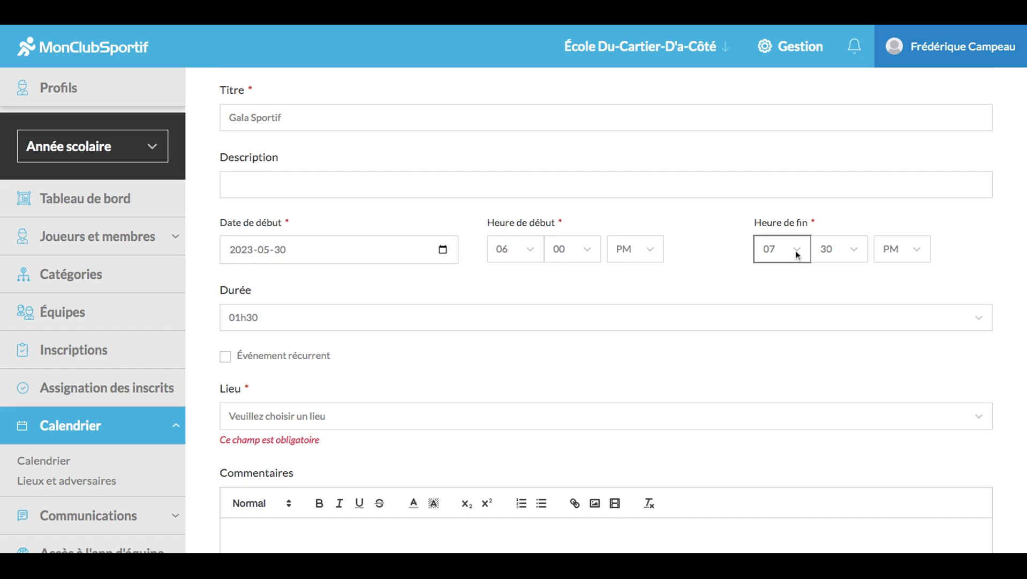
pyautogui.press('9')
pyautogui.click(857, 256)
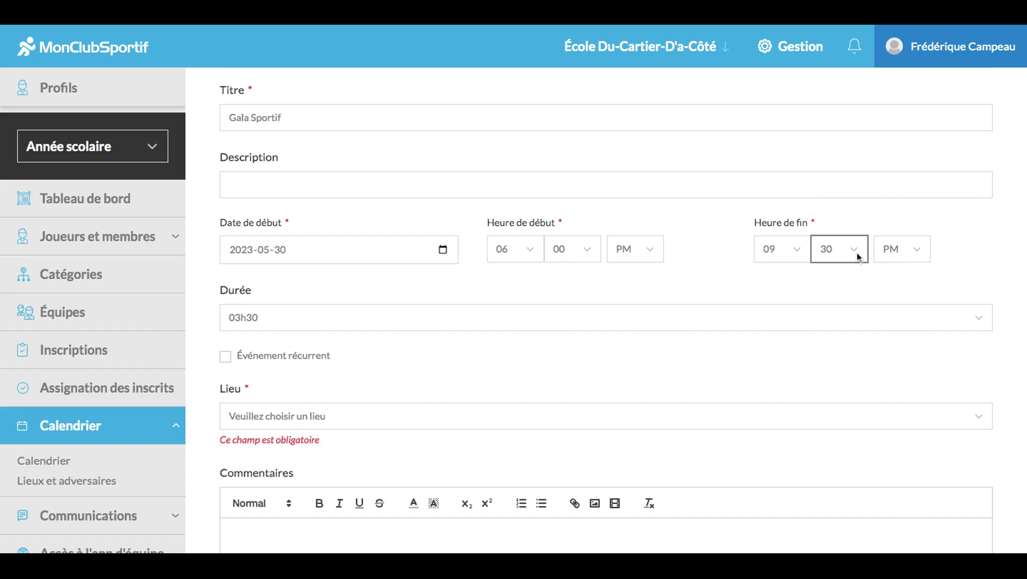
pyautogui.press('0')
# Choose Palestre as the event's location and continue to the team assignment.
pyautogui.scroll(-2, 356, 290)
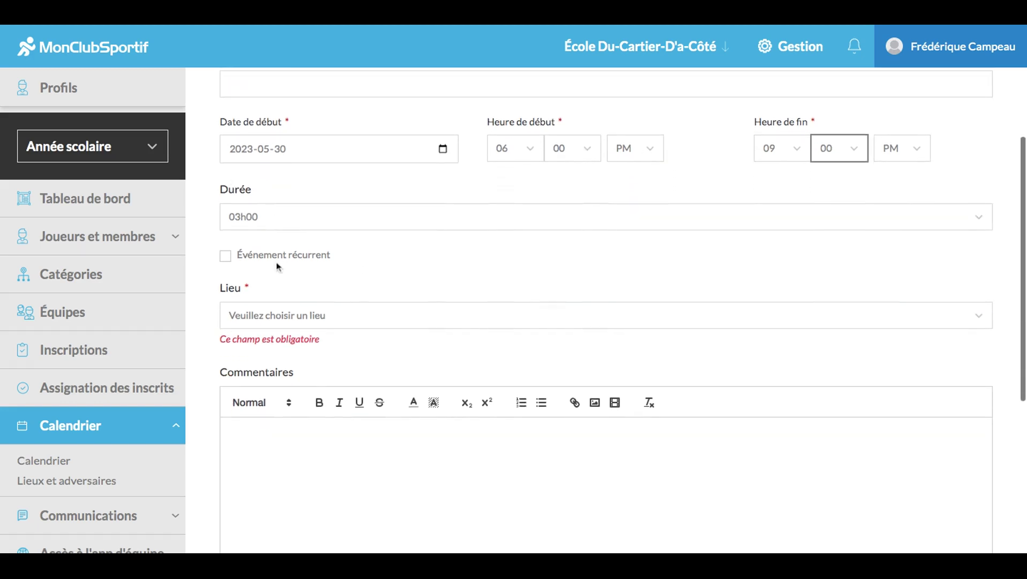
pyautogui.scroll(-2, 447, 278)
pyautogui.click(342, 246)
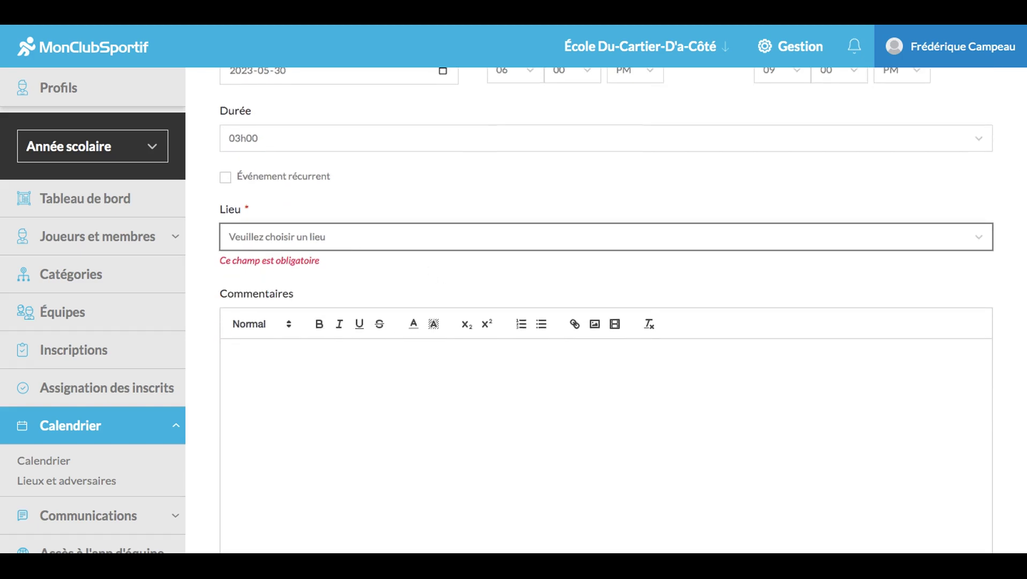
pyautogui.press('p')
pyautogui.scroll(-4, 408, 317)
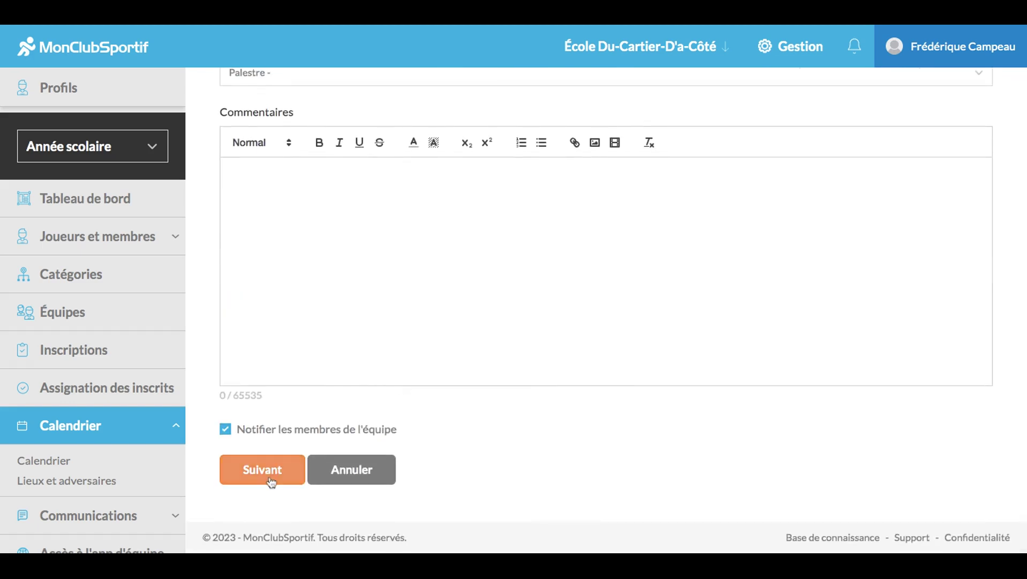
pyautogui.click(270, 479)
# Select all the teams in the list for assignment to the event.
pyautogui.scroll(10, 322, 322)
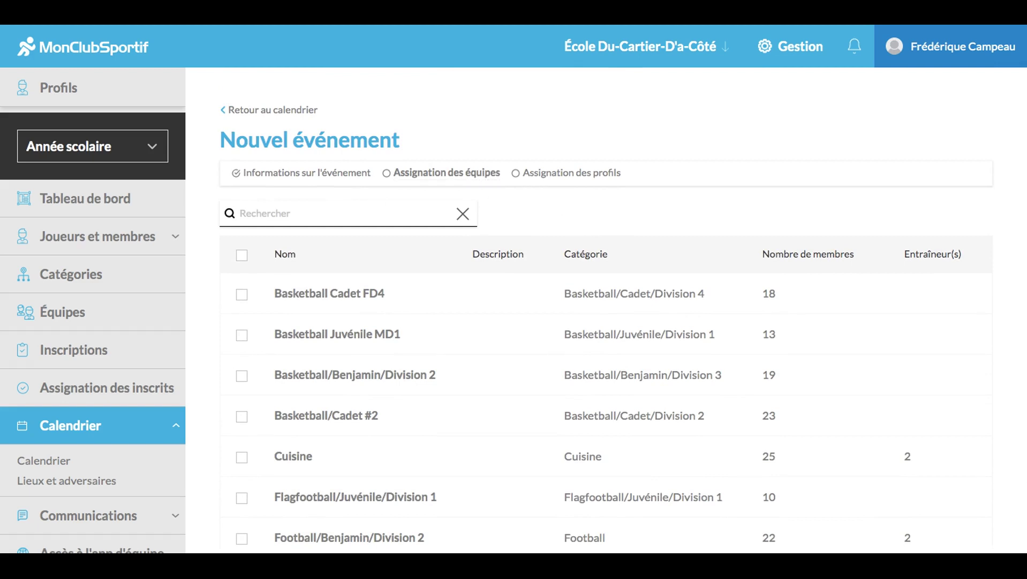
pyautogui.scroll(-1, 563, 215)
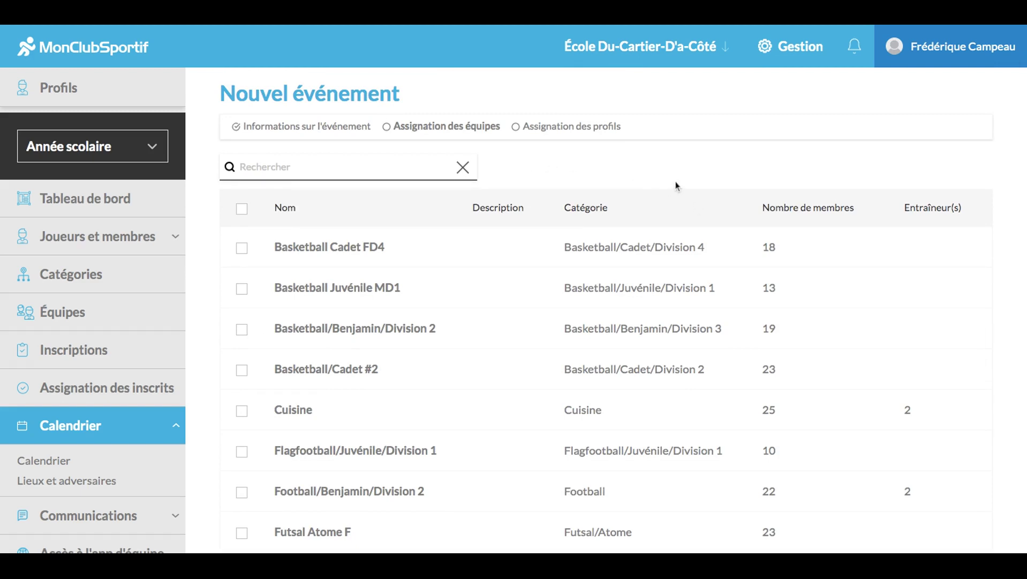
pyautogui.scroll(-1, 628, 210)
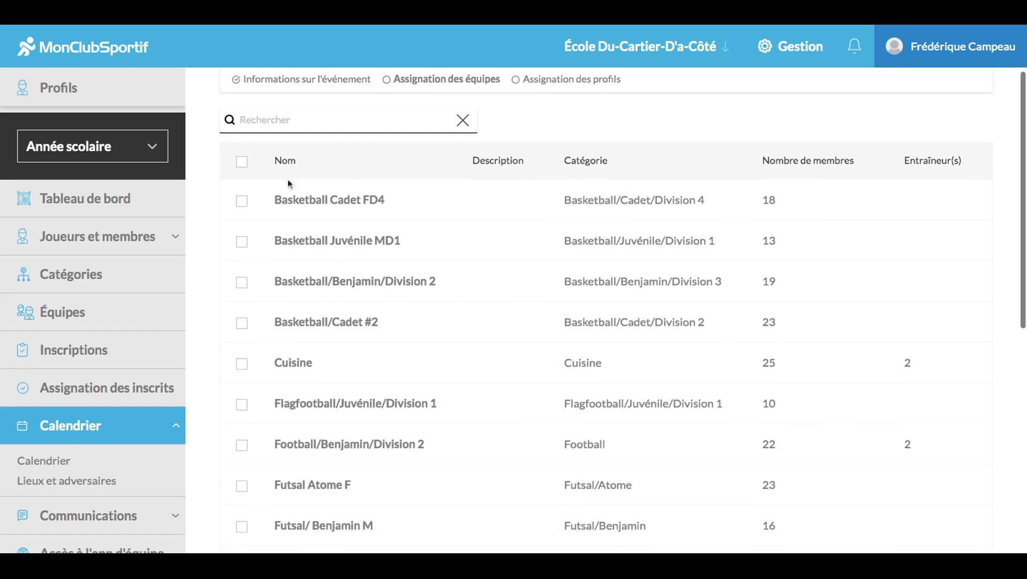
pyautogui.scroll(-7, 298, 404)
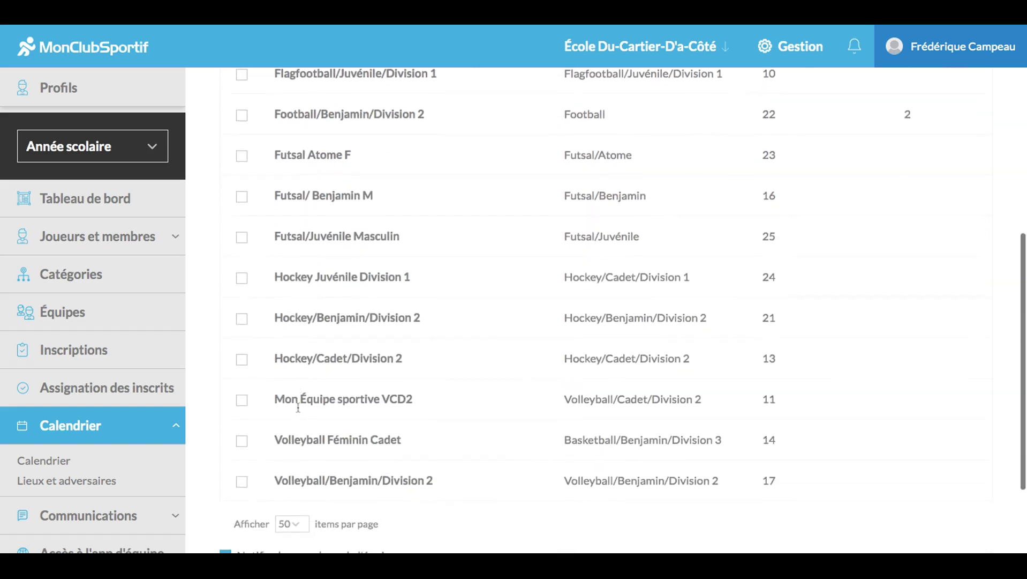
pyautogui.scroll(7, 298, 407)
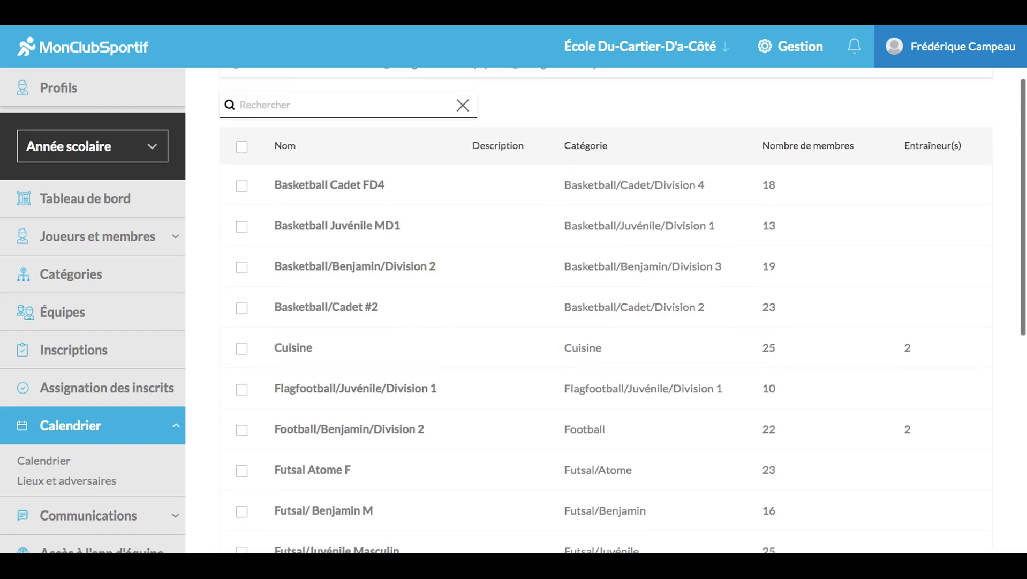
pyautogui.scroll(3, 378, 260)
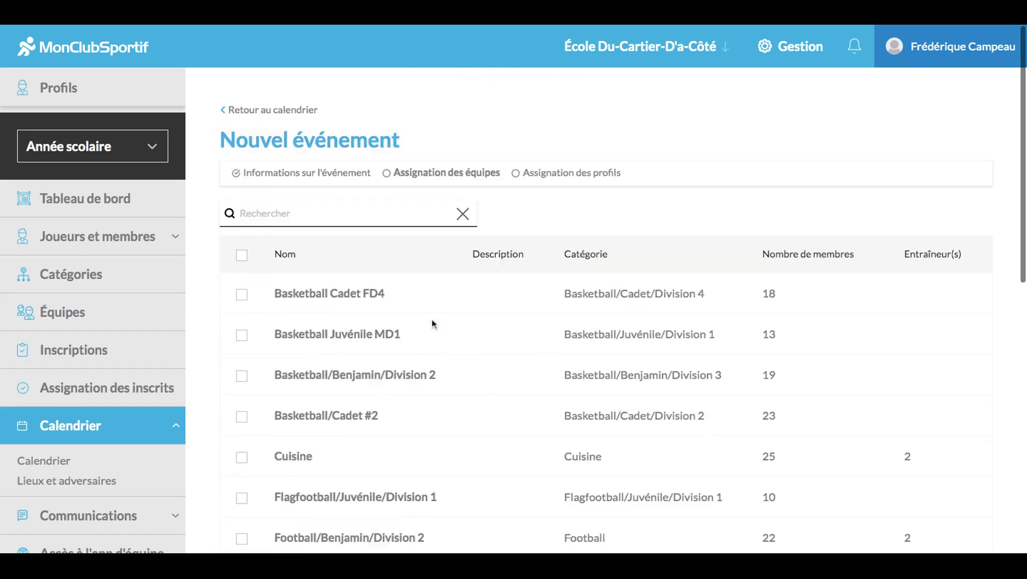
pyautogui.scroll(-1, 347, 313)
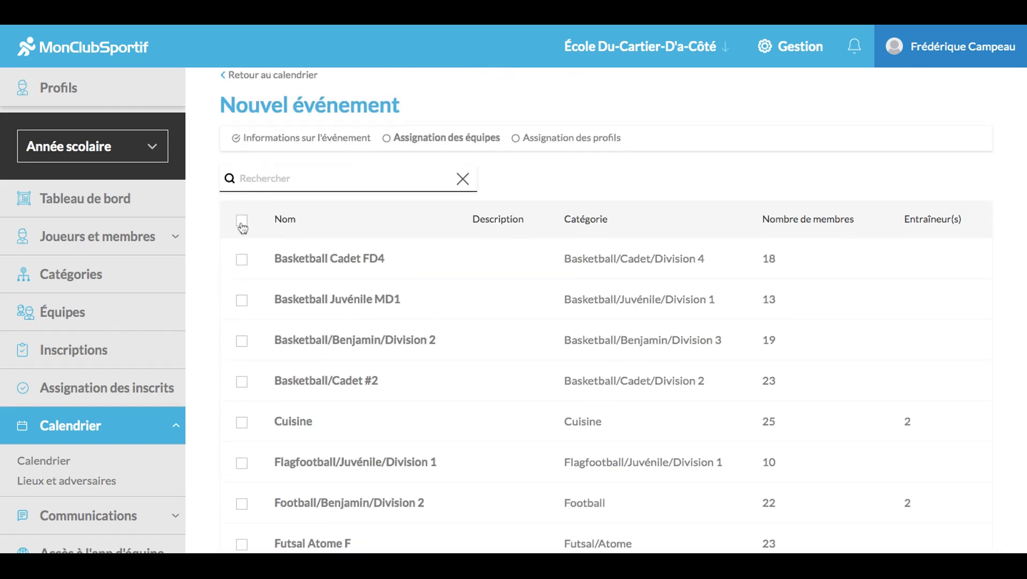
pyautogui.click(241, 220)
# Exclude the Cuisine and Mon Équipe sportive VCD2 teams from the selection and continue to the profile assignment.
pyautogui.scroll(-3, 242, 227)
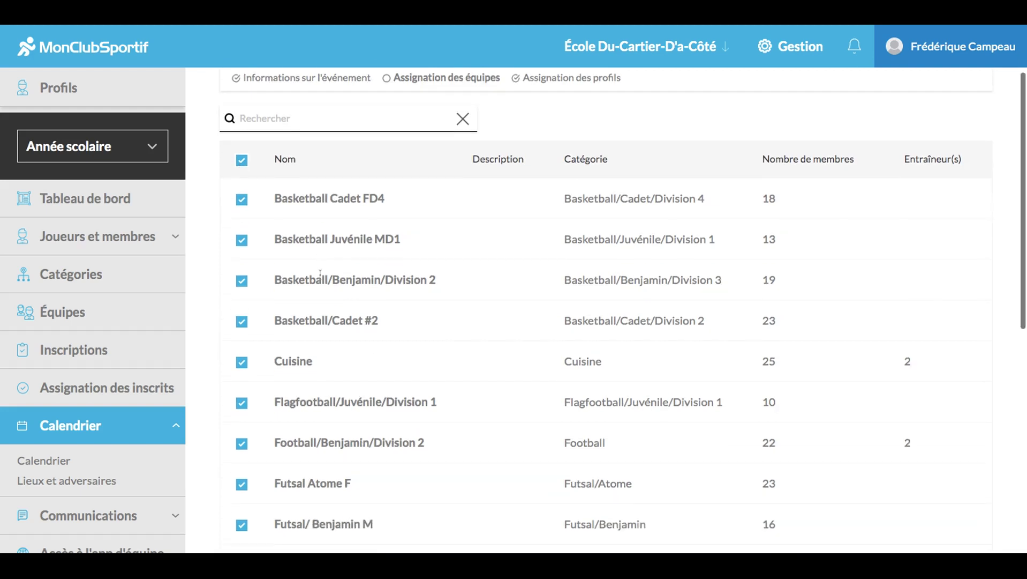
pyautogui.click(243, 295)
pyautogui.scroll(-2, 402, 311)
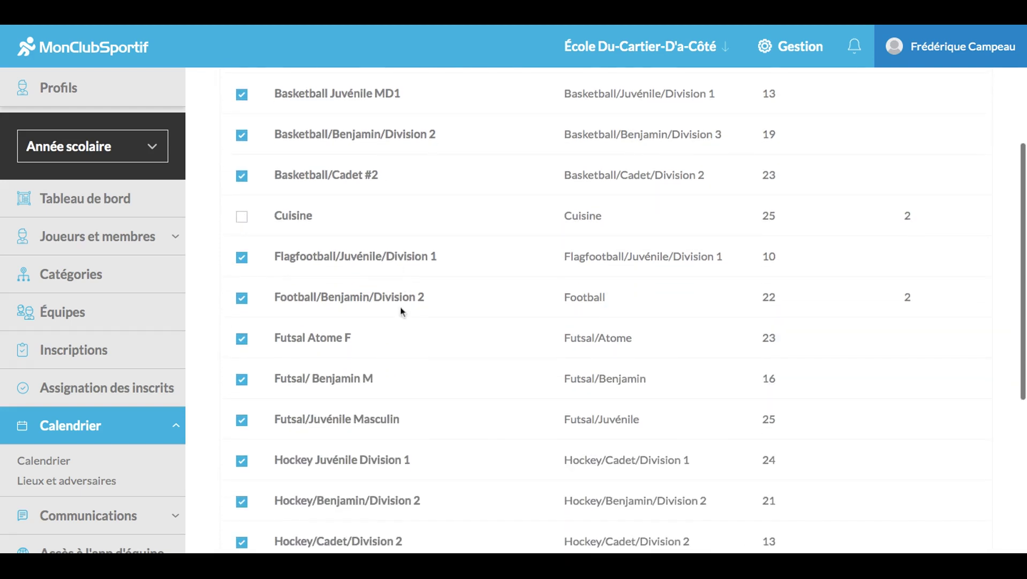
pyautogui.scroll(-5, 401, 311)
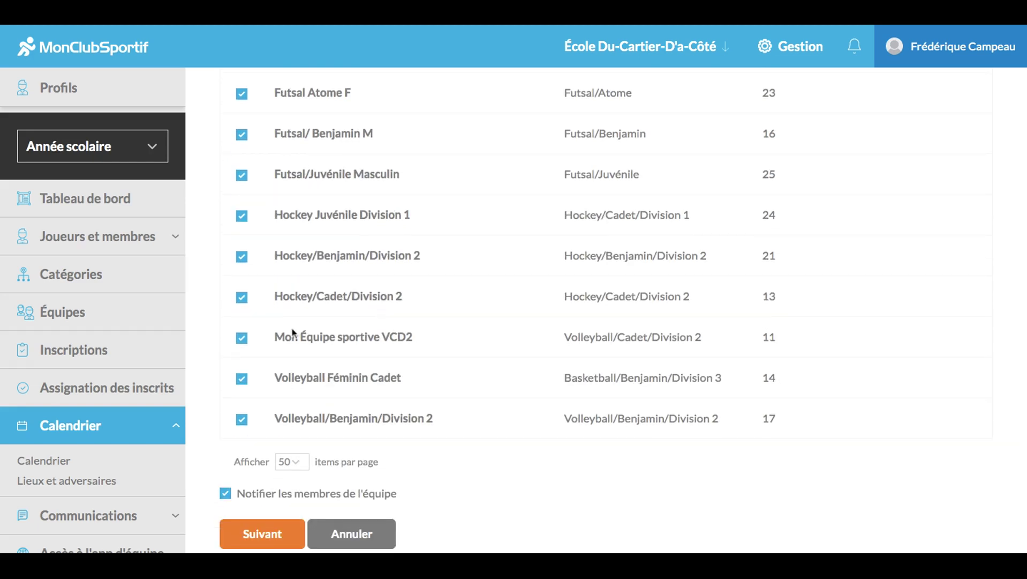
pyautogui.click(243, 339)
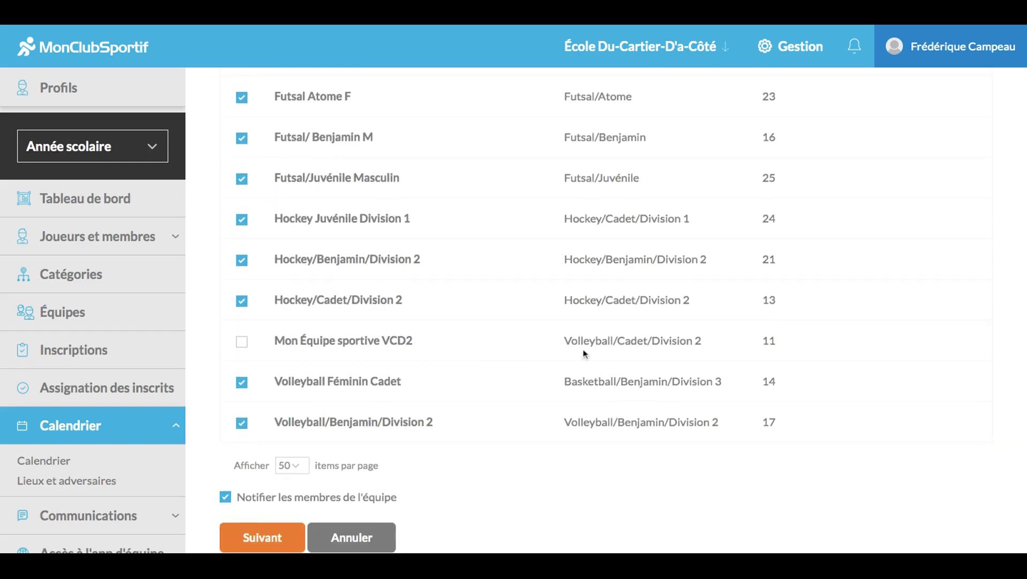
pyautogui.scroll(10, 585, 350)
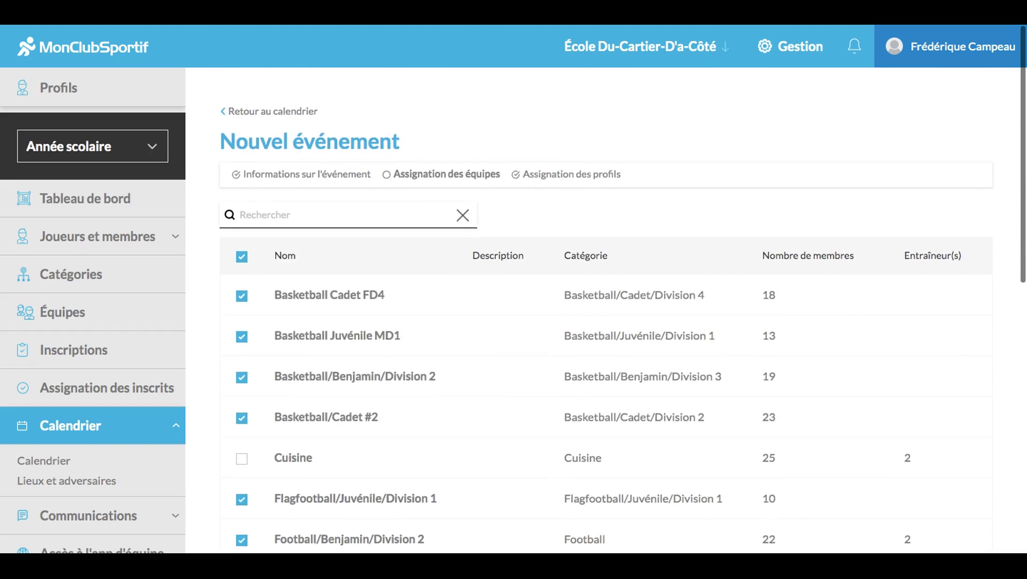
pyautogui.scroll(-10, 585, 353)
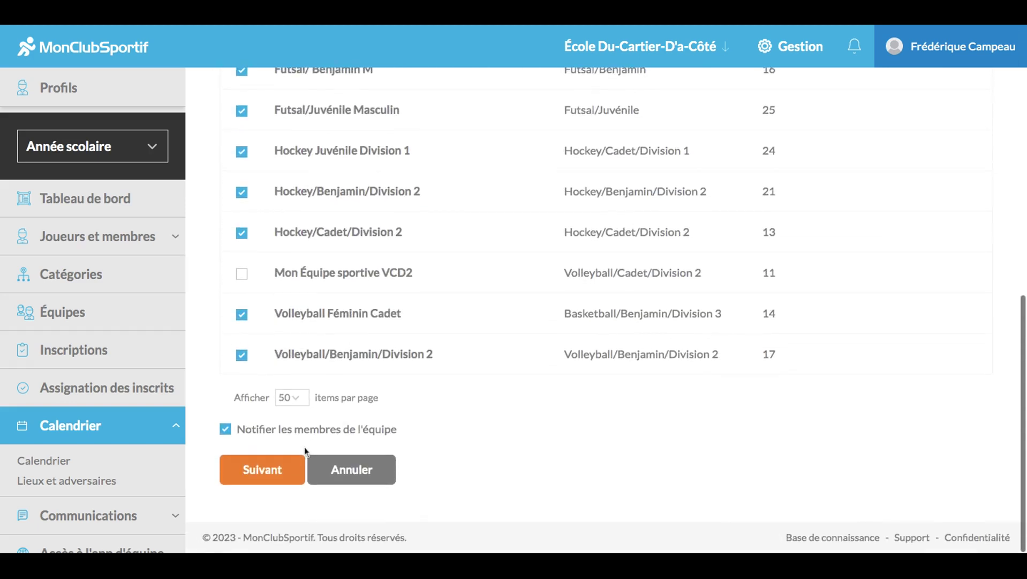
pyautogui.click(244, 480)
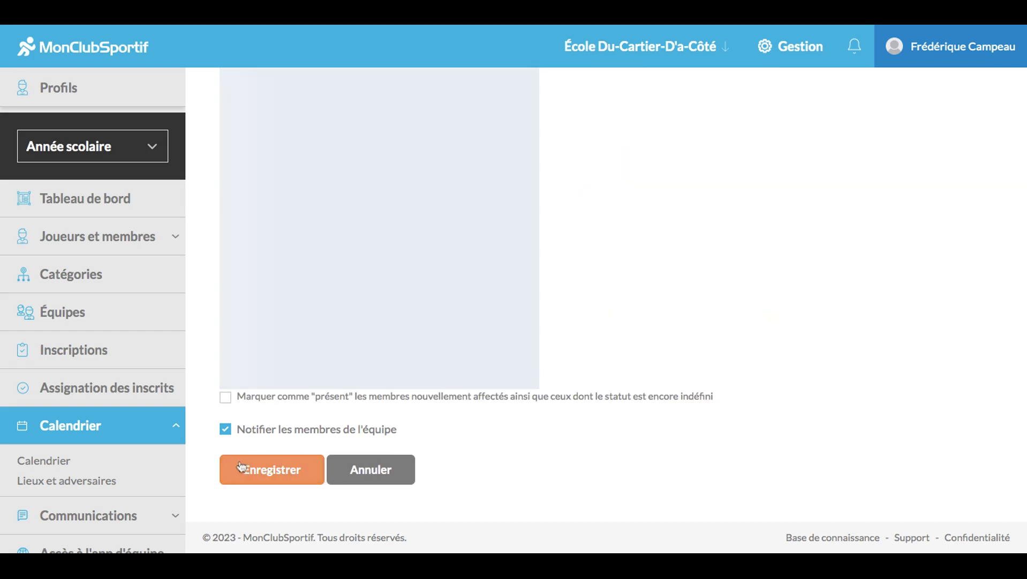
# Select all members of the Basketball Cadet FD4 team for the event.
pyautogui.scroll(20, 532, 392)
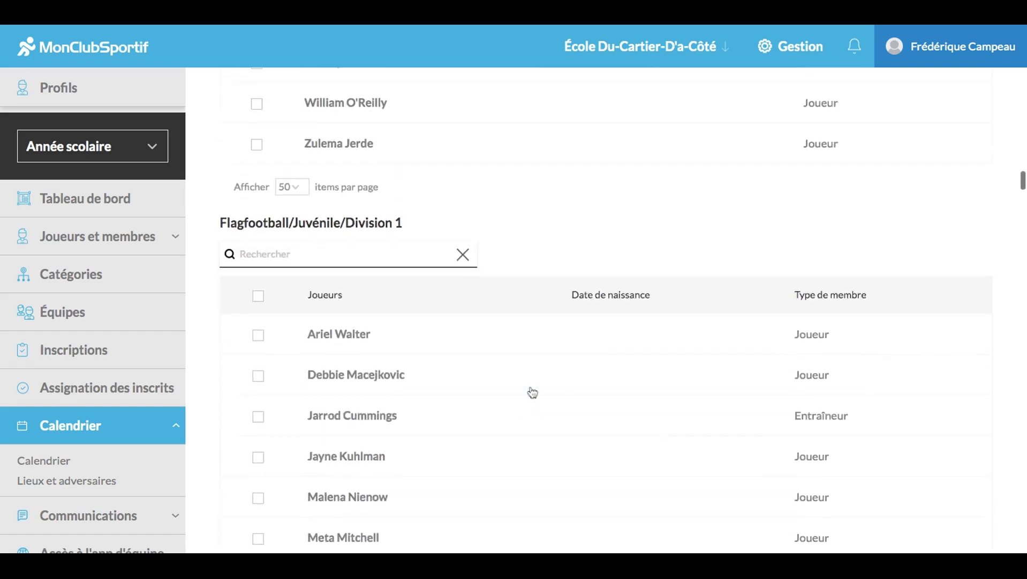
pyautogui.scroll(20, 606, 311)
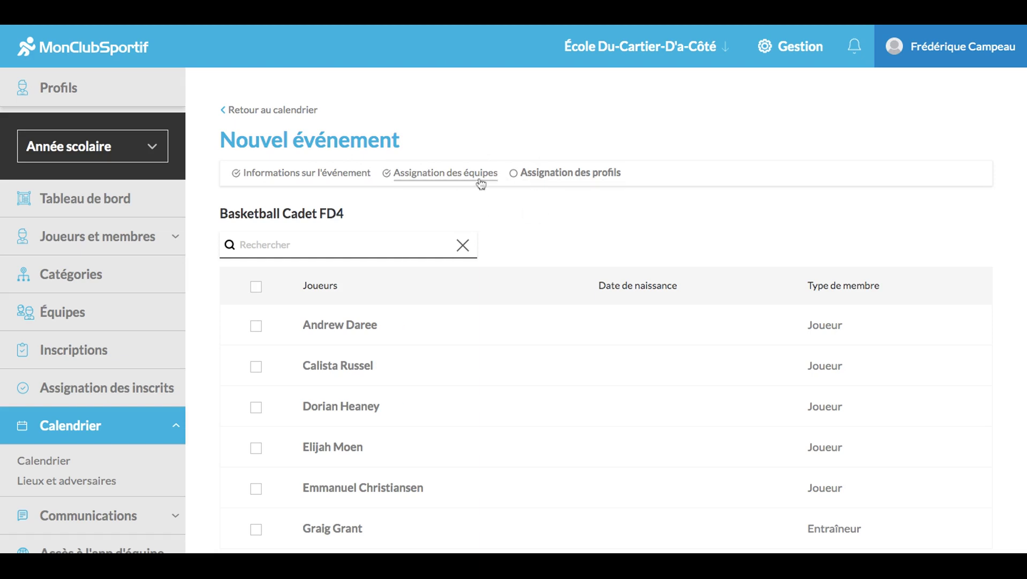
pyautogui.scroll(-3, 431, 387)
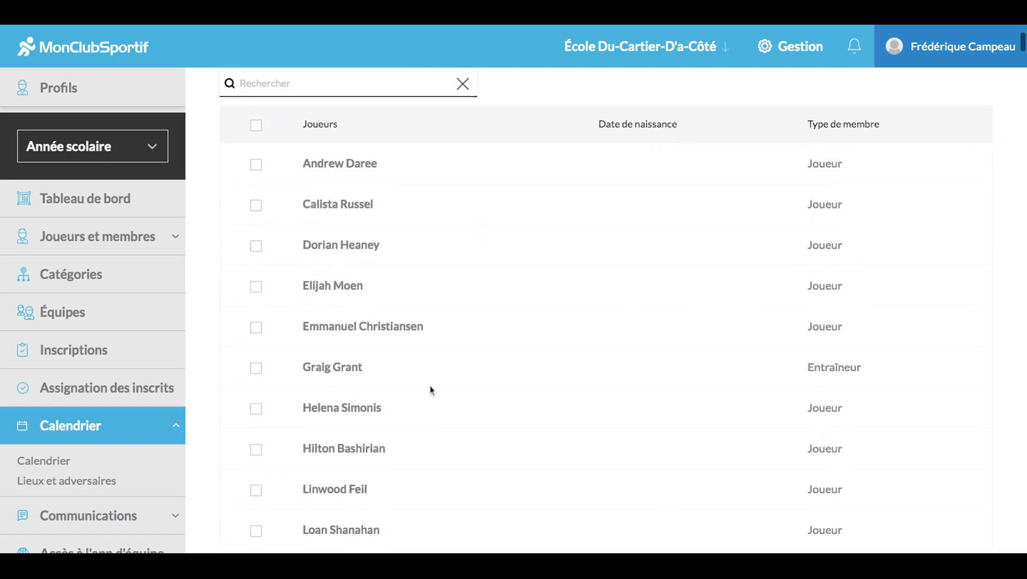
pyautogui.scroll(-10, 441, 251)
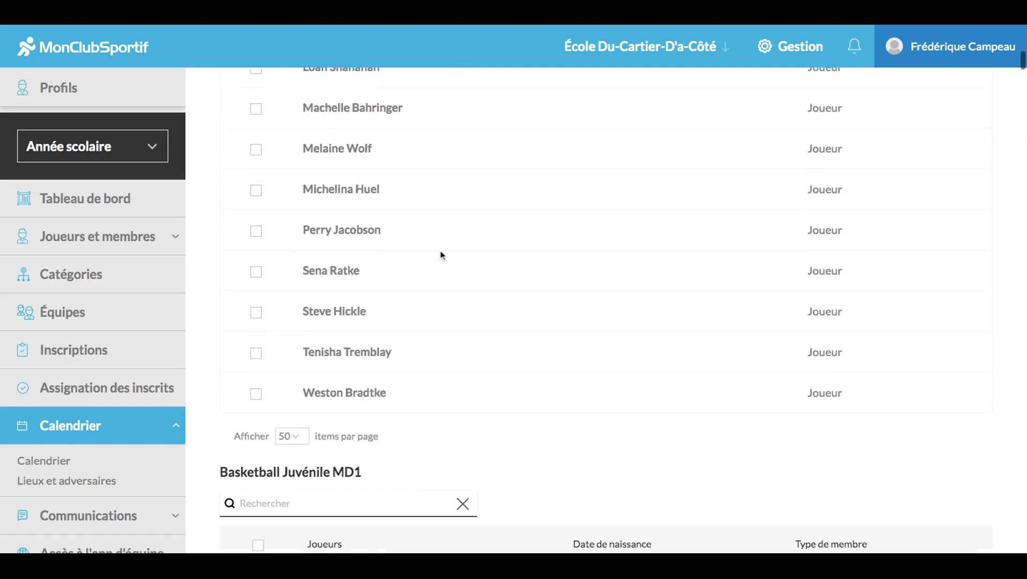
pyautogui.scroll(5, 441, 250)
pyautogui.scroll(8, 441, 250)
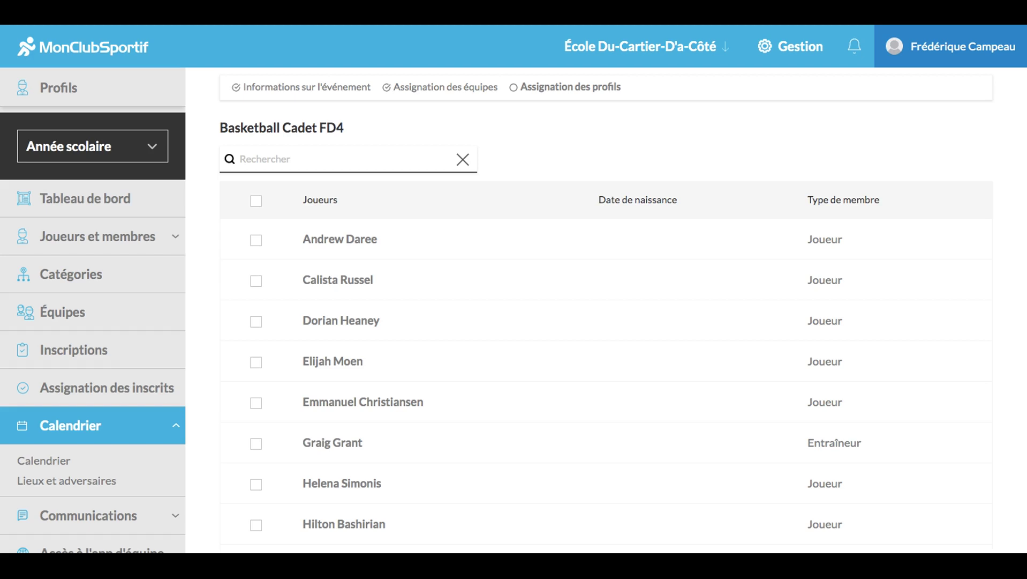
pyautogui.click(256, 201)
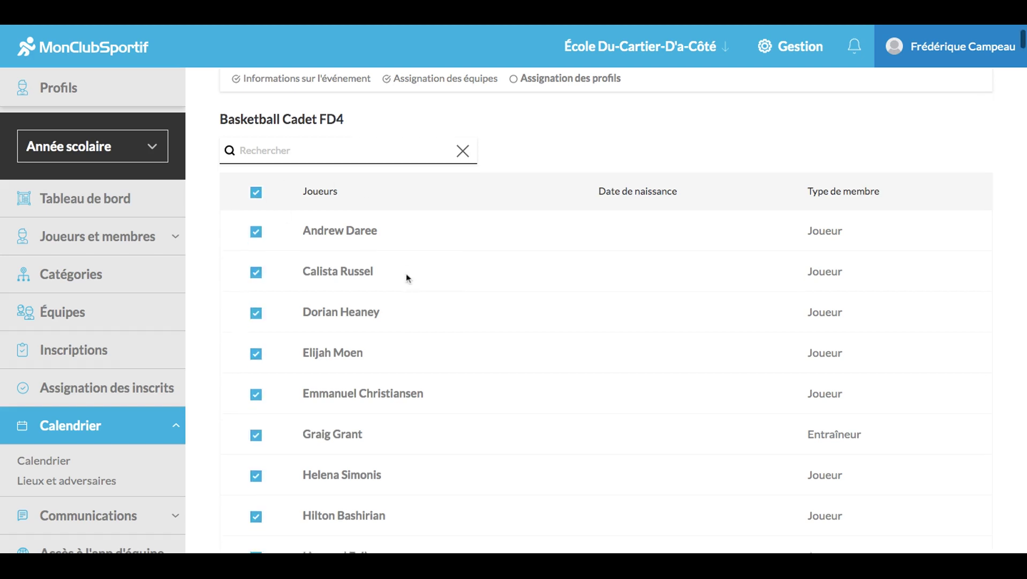
# Exclude the fifth and ninth members listed in the Basketball Cadet FD4 team from the event.
pyautogui.scroll(-2, 407, 273)
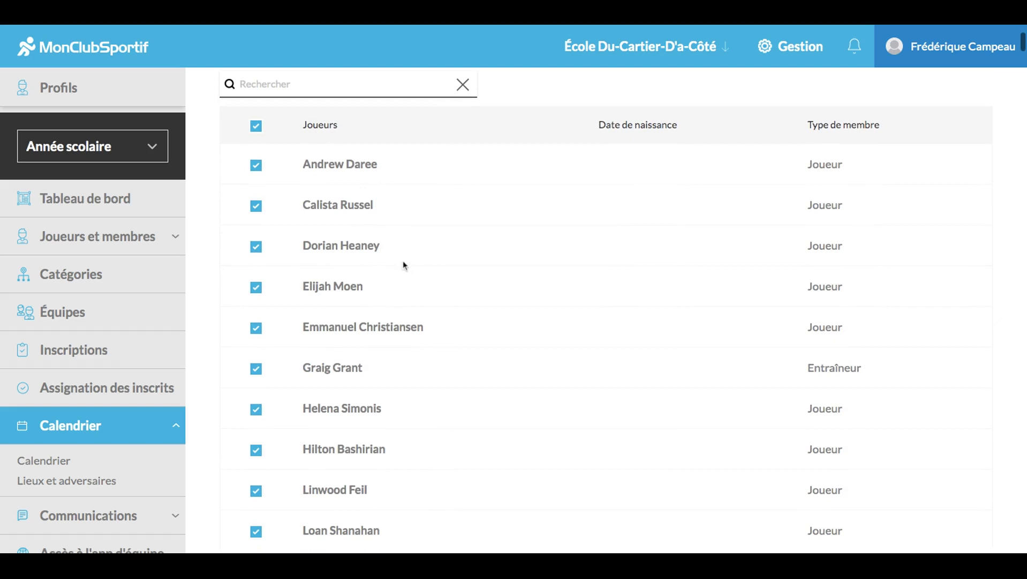
pyautogui.click(256, 329)
pyautogui.scroll(-4, 257, 340)
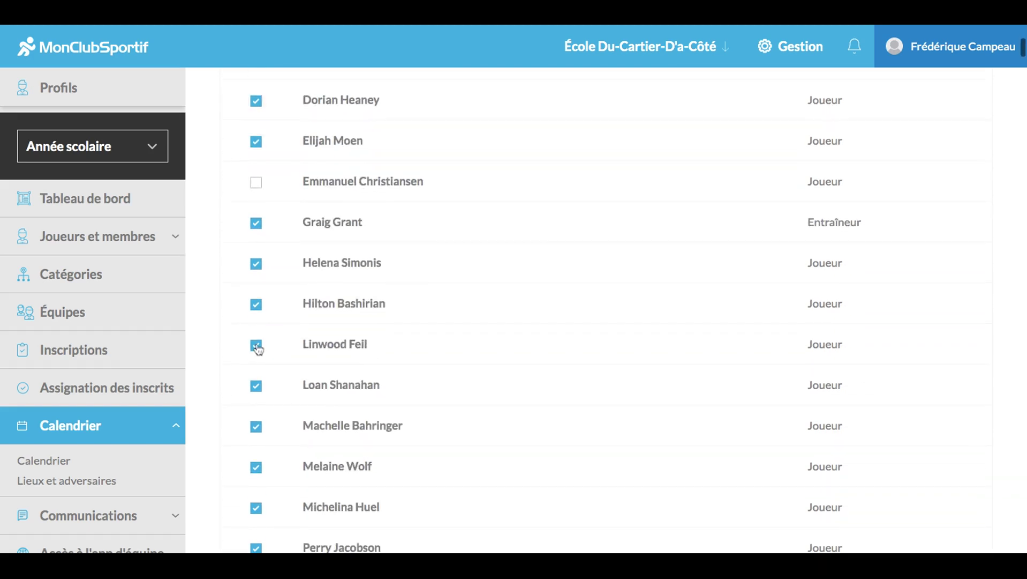
pyautogui.click(257, 347)
# Select all members of the Basketball Juvénile MD1 and Basketball/Benjamin/Division 2 teams for the event.
pyautogui.scroll(-6, 588, 383)
pyautogui.scroll(-5, 589, 381)
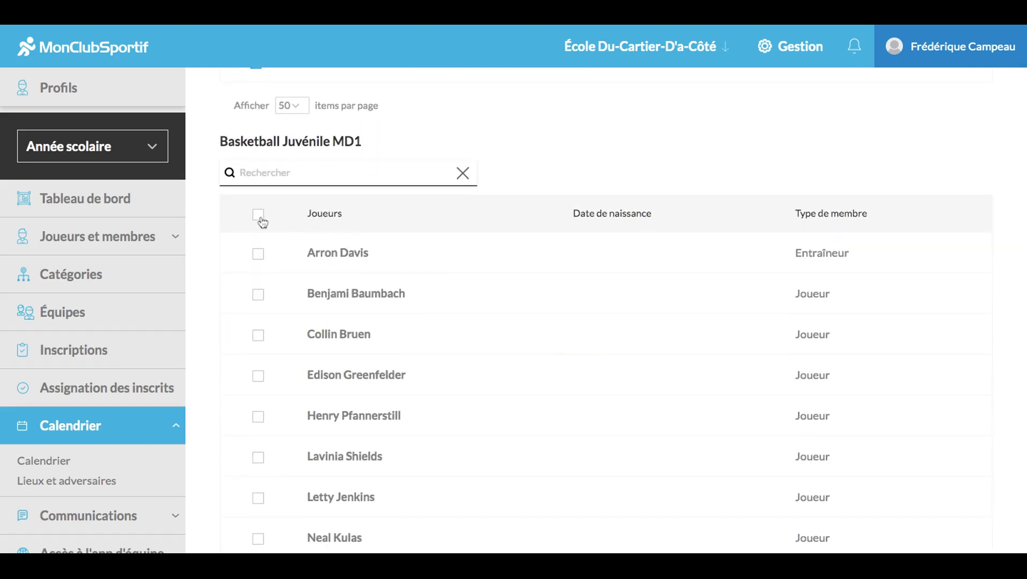
pyautogui.click(259, 215)
pyautogui.scroll(-13, 289, 257)
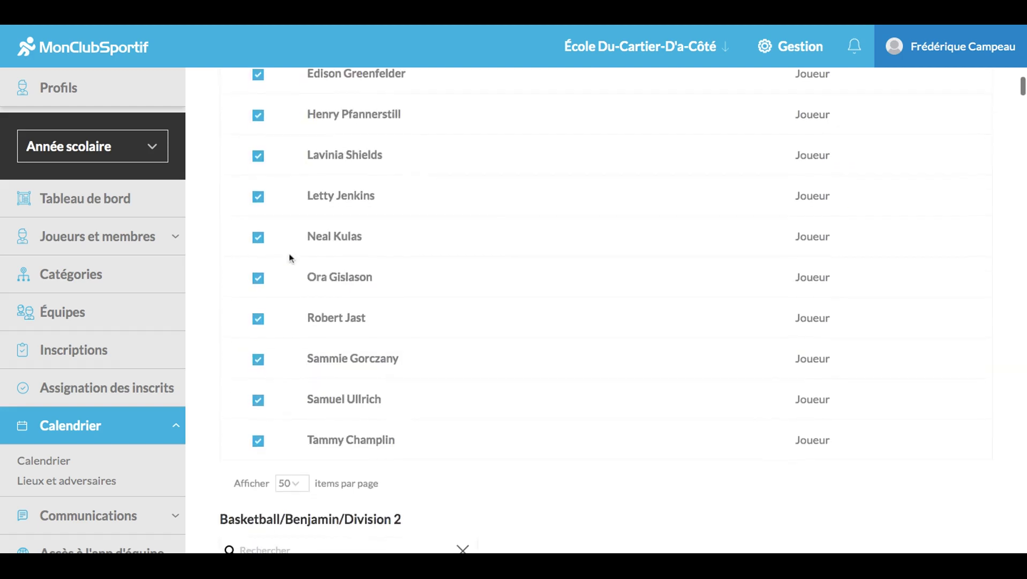
pyautogui.click(258, 131)
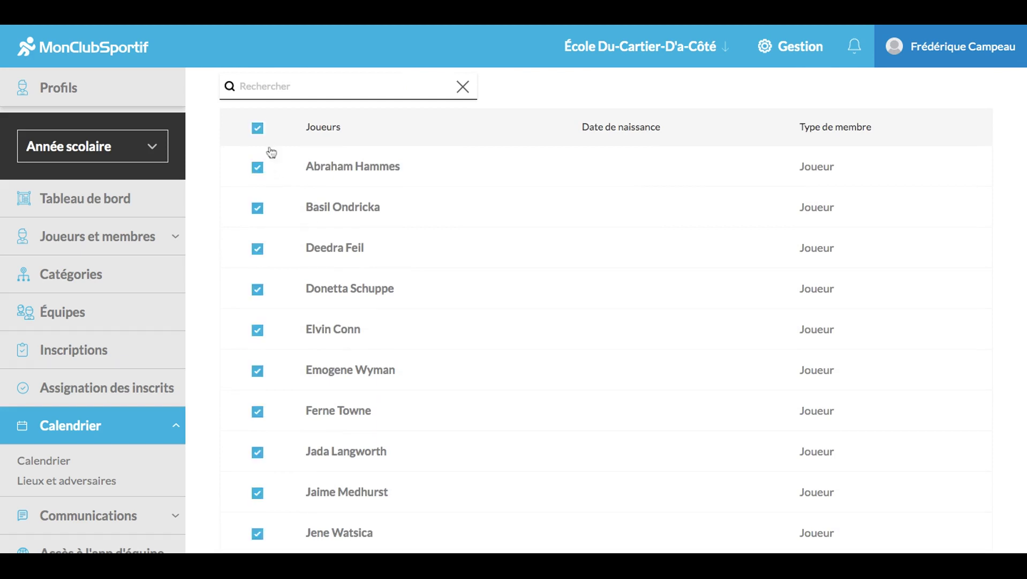
# Select all members of the Basketball/Cadet #2 team and of the team listed directly after it.
pyautogui.scroll(-12, 393, 282)
pyautogui.scroll(-3, 392, 283)
pyautogui.click(258, 243)
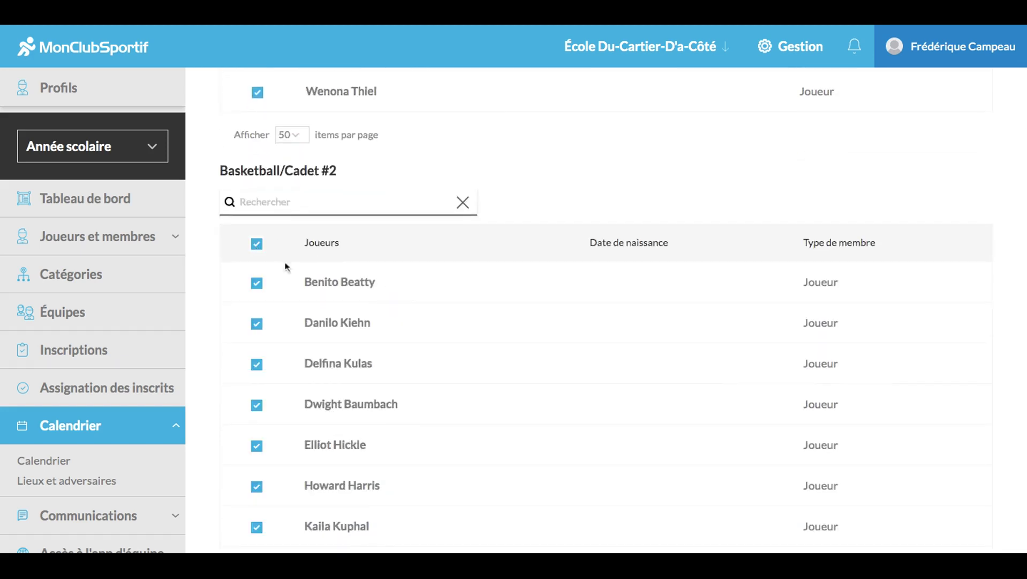
pyautogui.scroll(-13, 420, 342)
pyautogui.scroll(-4, 413, 344)
pyautogui.click(258, 359)
# Select all members of the Football/Benjamin/Division 2 and Futsal Atome F teams for the event.
pyautogui.scroll(-15, 397, 386)
pyautogui.scroll(-3, 411, 390)
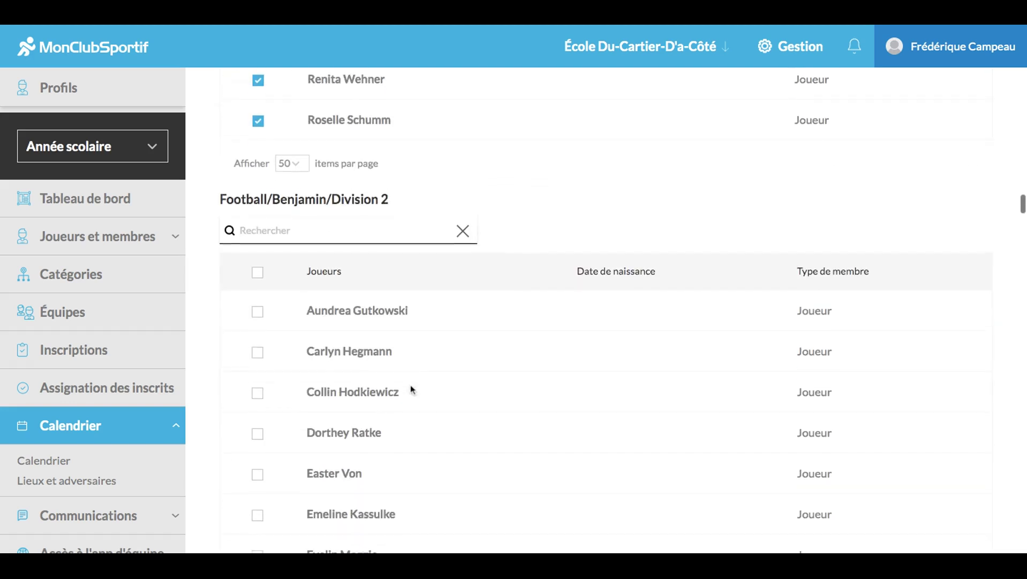
pyautogui.click(258, 270)
pyautogui.scroll(-5, 427, 356)
pyautogui.scroll(-12, 450, 376)
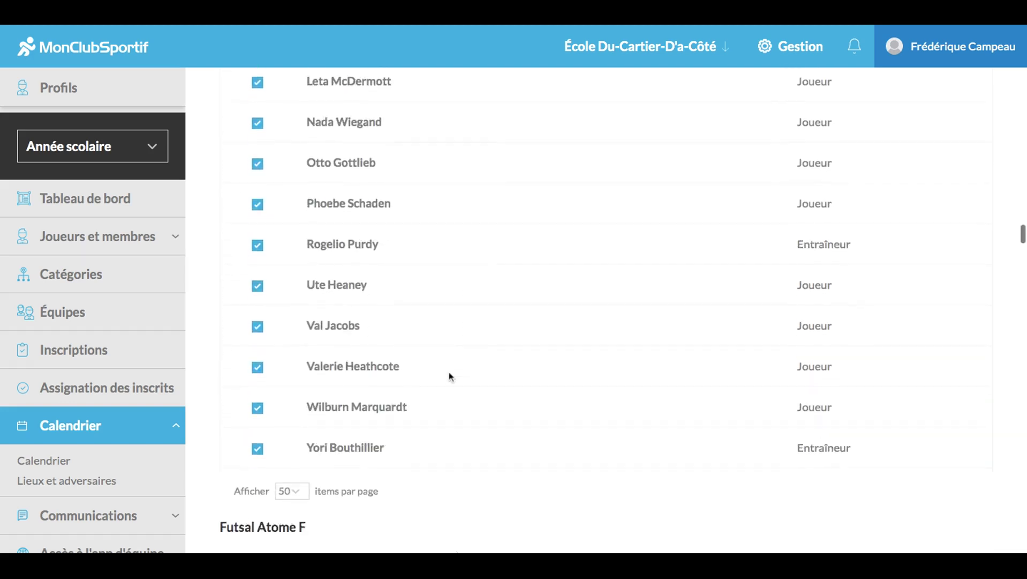
pyautogui.click(257, 308)
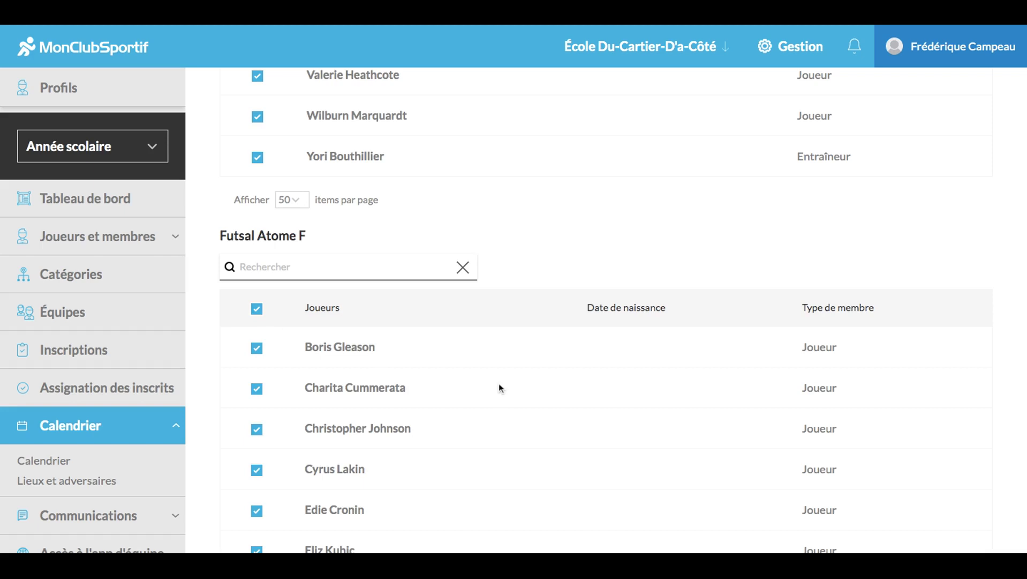
# Select all members of the Futsal/ Benjamin M and Futsal/Juvénile Masculin teams for the event.
pyautogui.scroll(-10, 499, 383)
pyautogui.scroll(-6, 499, 383)
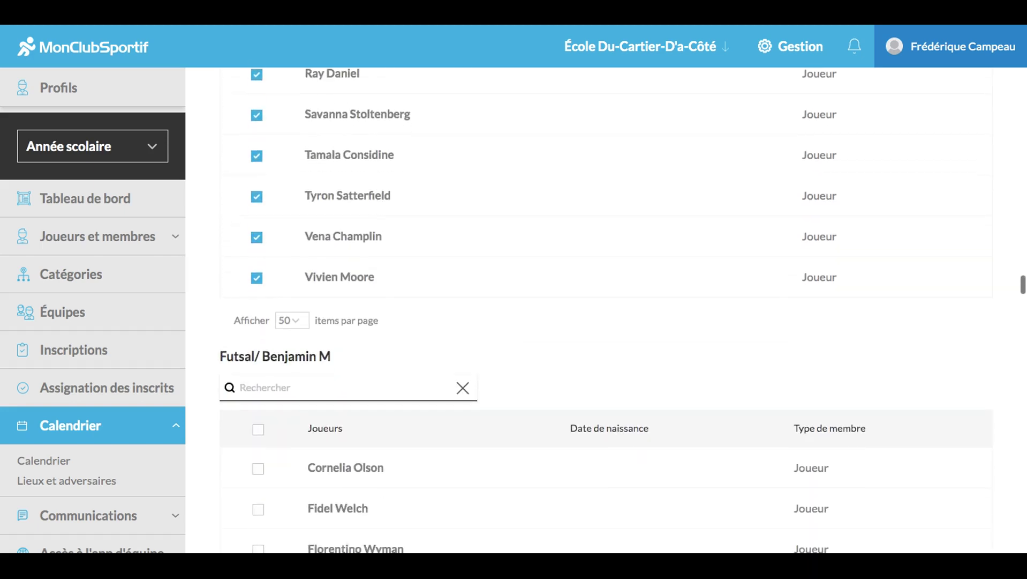
pyautogui.click(258, 408)
pyautogui.scroll(-4, 454, 424)
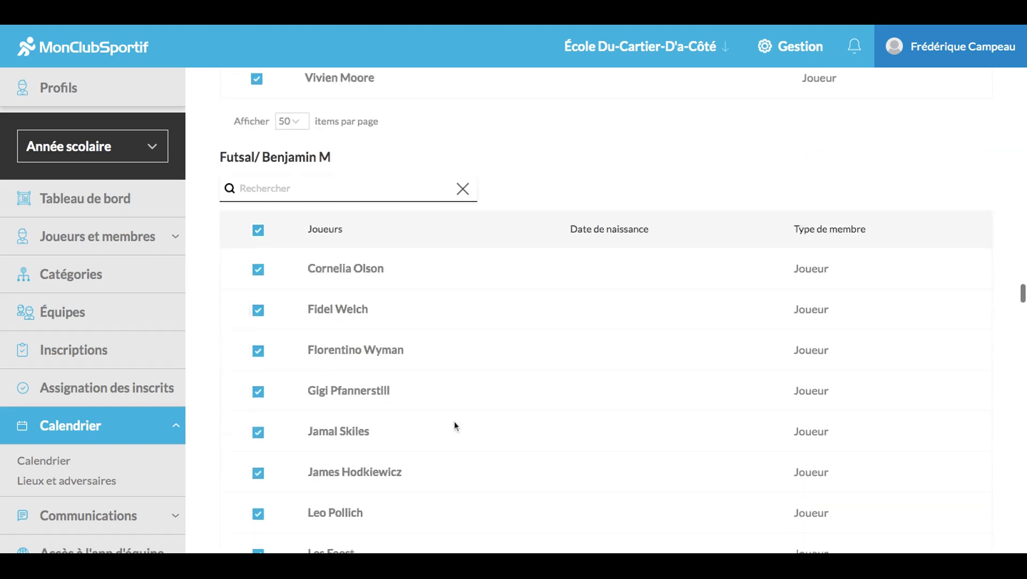
pyautogui.scroll(-10, 422, 282)
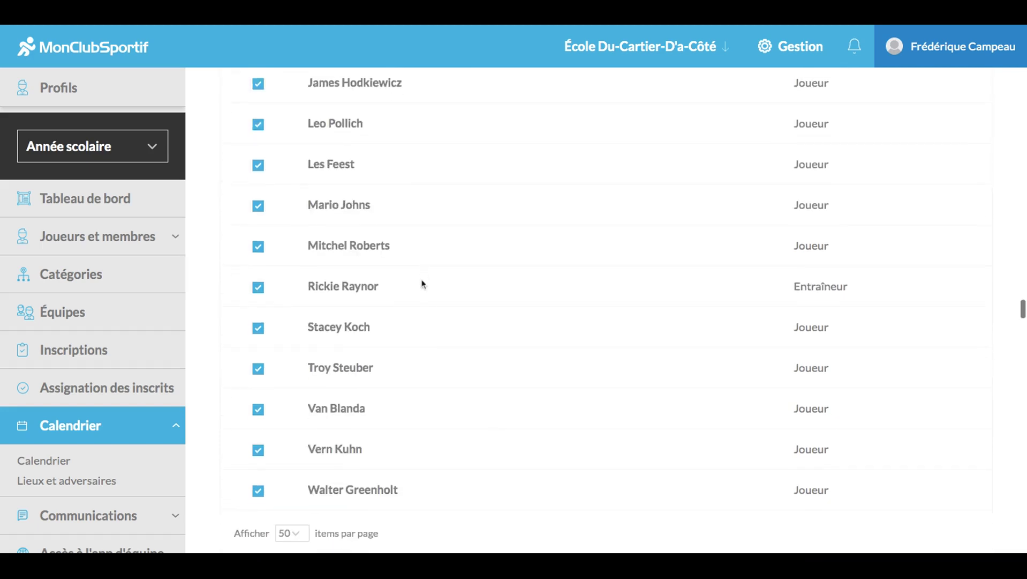
pyautogui.click(257, 369)
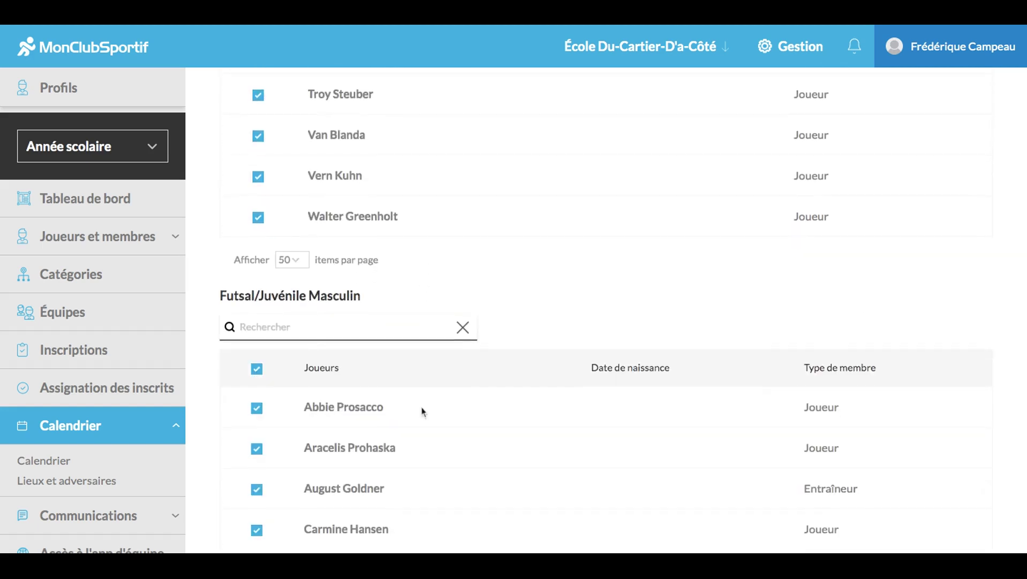
# Select all members of the Hockey Juvénile Division 1 team for the event.
pyautogui.scroll(-5, 422, 411)
pyautogui.scroll(-1, 368, 351)
pyautogui.scroll(-8, 458, 352)
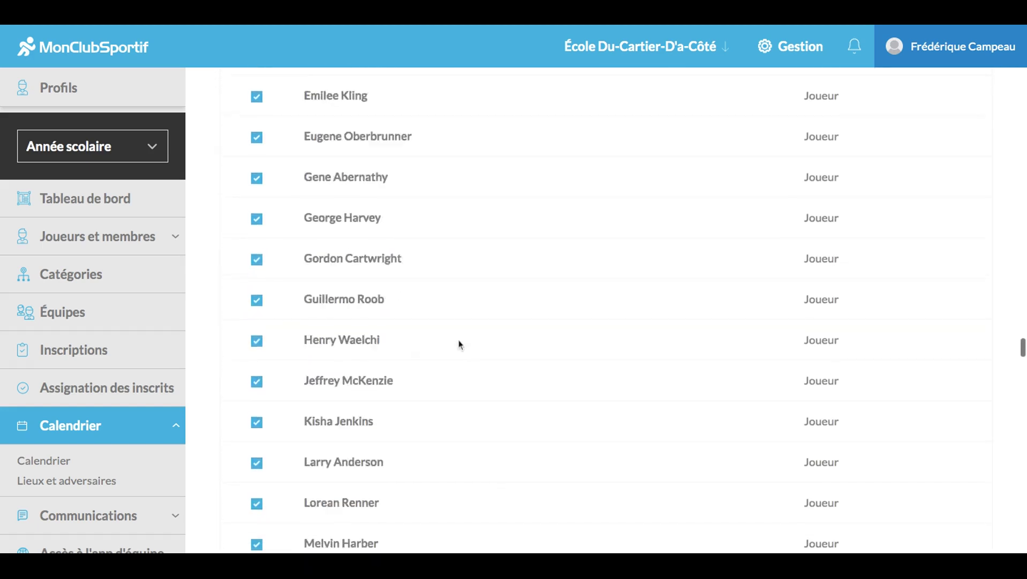
pyautogui.scroll(-8, 391, 319)
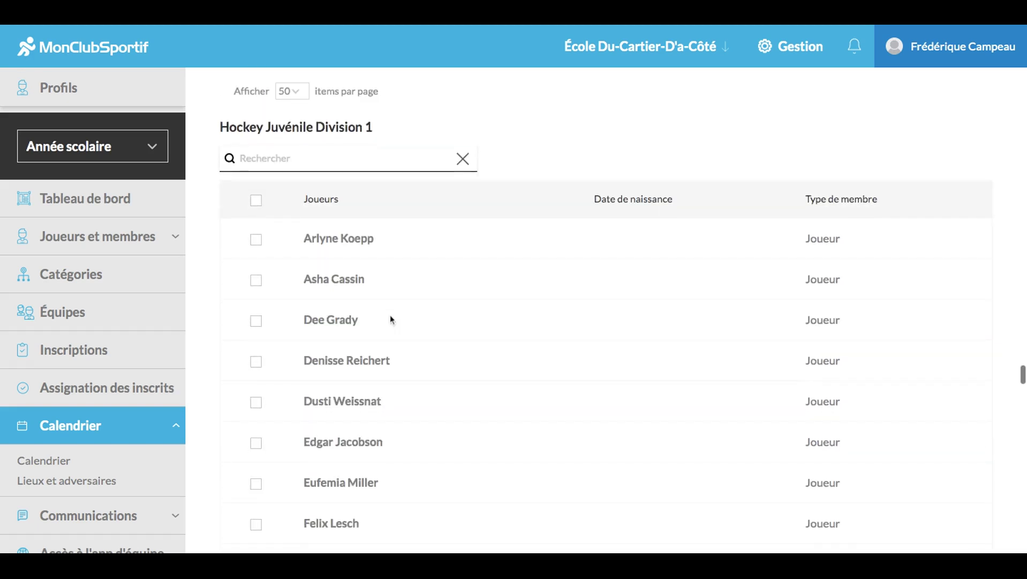
pyautogui.click(256, 200)
pyautogui.scroll(-5, 420, 242)
pyautogui.scroll(6, 420, 245)
pyautogui.click(300, 221)
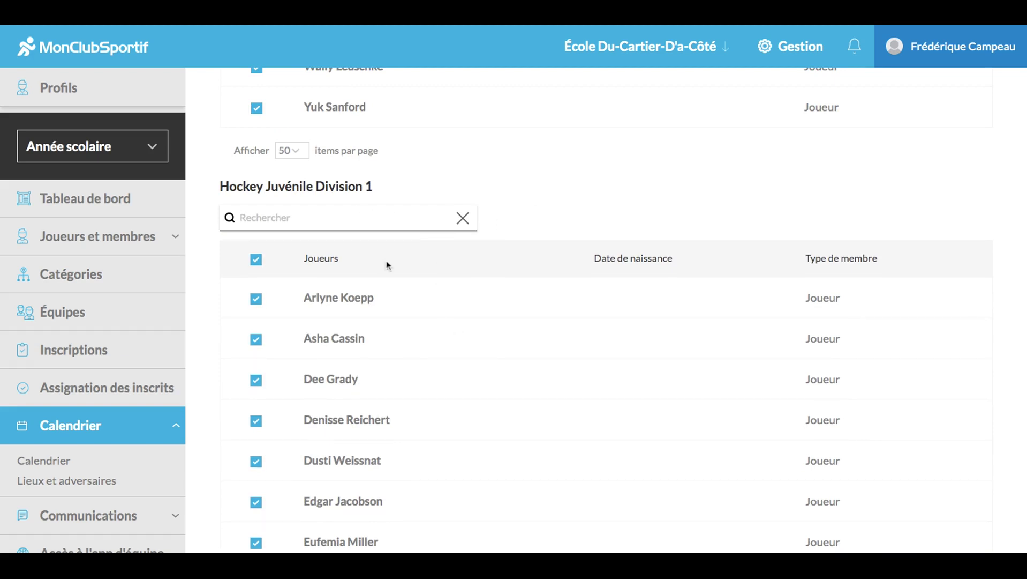
# Select all members of the Hockey/Benjamin/Division 2 and Hockey/Cadet/Division 2 teams for the event.
pyautogui.scroll(-7, 386, 265)
pyautogui.scroll(-14, 335, 202)
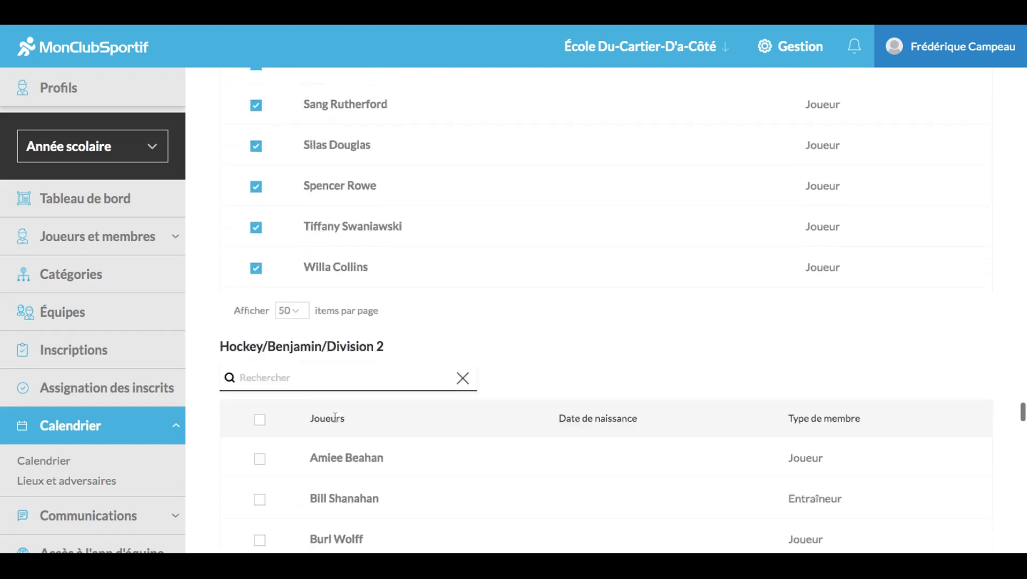
pyautogui.click(260, 293)
pyautogui.scroll(-20, 410, 343)
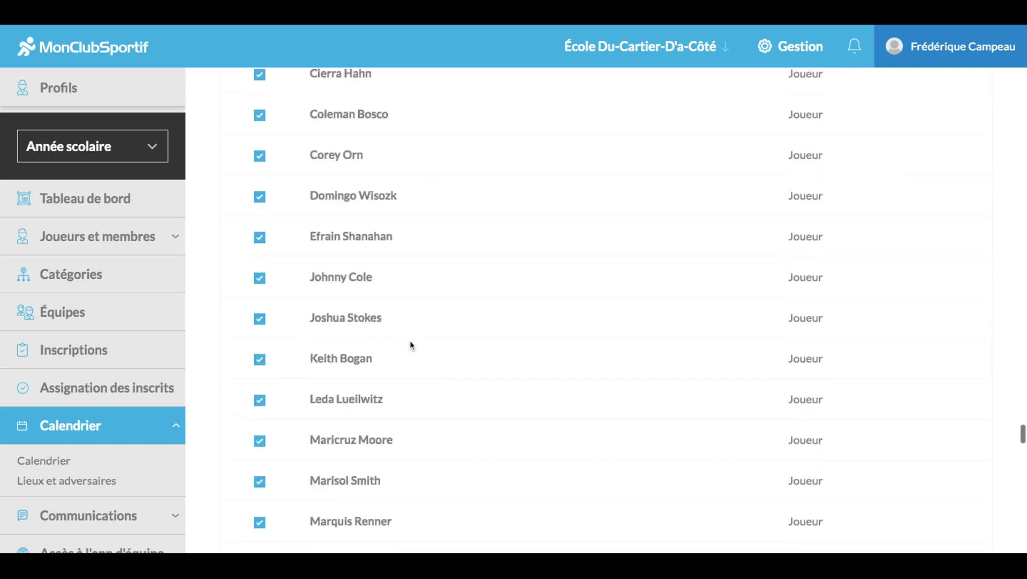
pyautogui.click(259, 198)
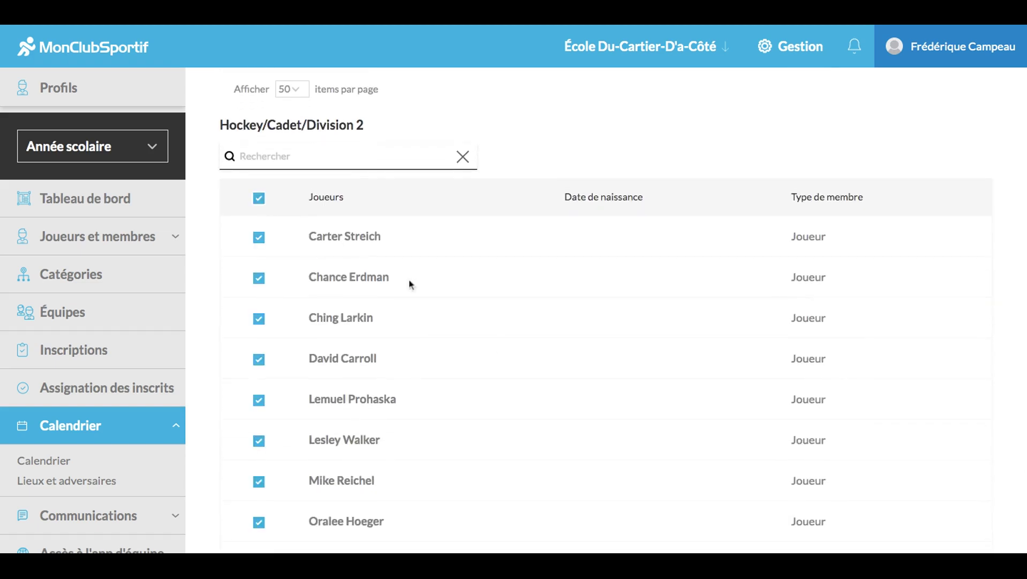
# Select all members of the remaining teams listed after Hockey/Cadet/Division 2.
pyautogui.scroll(-10, 498, 347)
pyautogui.click(258, 239)
pyautogui.scroll(-12, 450, 362)
pyautogui.click(259, 217)
# Try the option that marks newly assigned members as present, turn it back off and save the profile assignment.
pyautogui.scroll(-10, 472, 333)
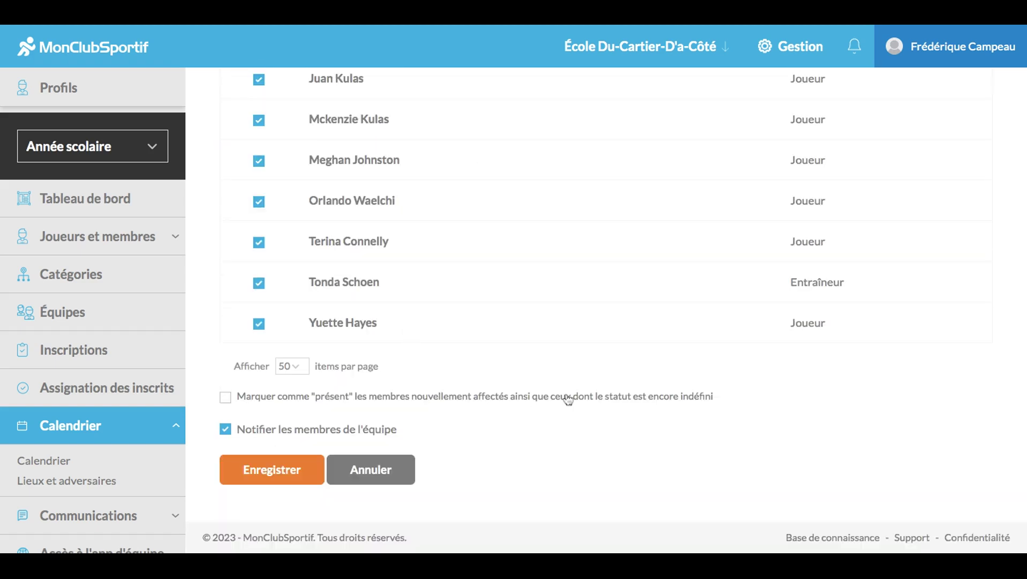
pyautogui.click(226, 400)
pyautogui.click(226, 397)
pyautogui.click(269, 485)
# Go to May 2024 in the calendar and open the details of the Gala Sportif event on the 30th.
pyautogui.scroll(-2, 432, 156)
pyautogui.scroll(2, 431, 156)
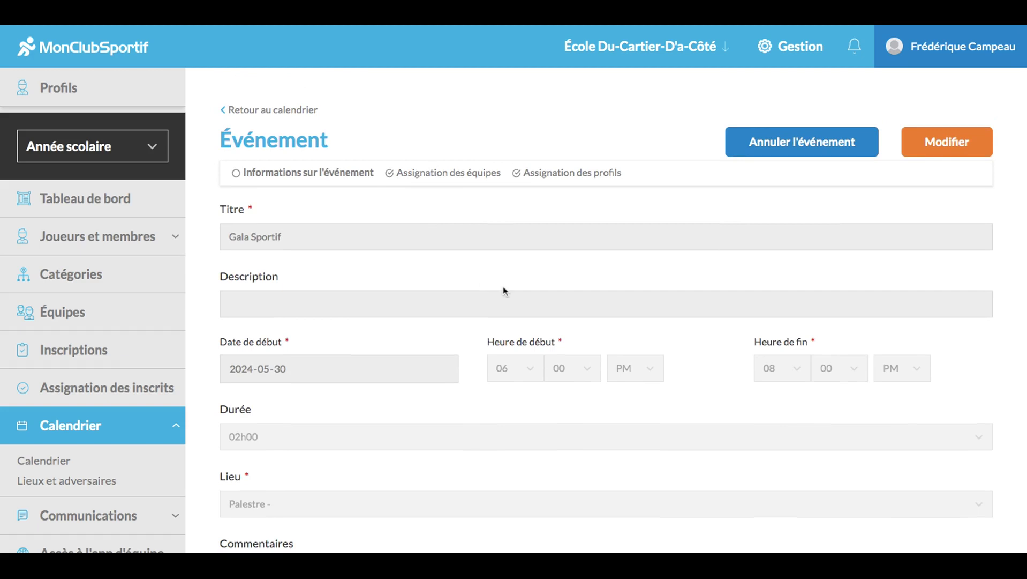
pyautogui.scroll(-3, 445, 248)
pyautogui.scroll(3, 445, 243)
pyautogui.click(38, 462)
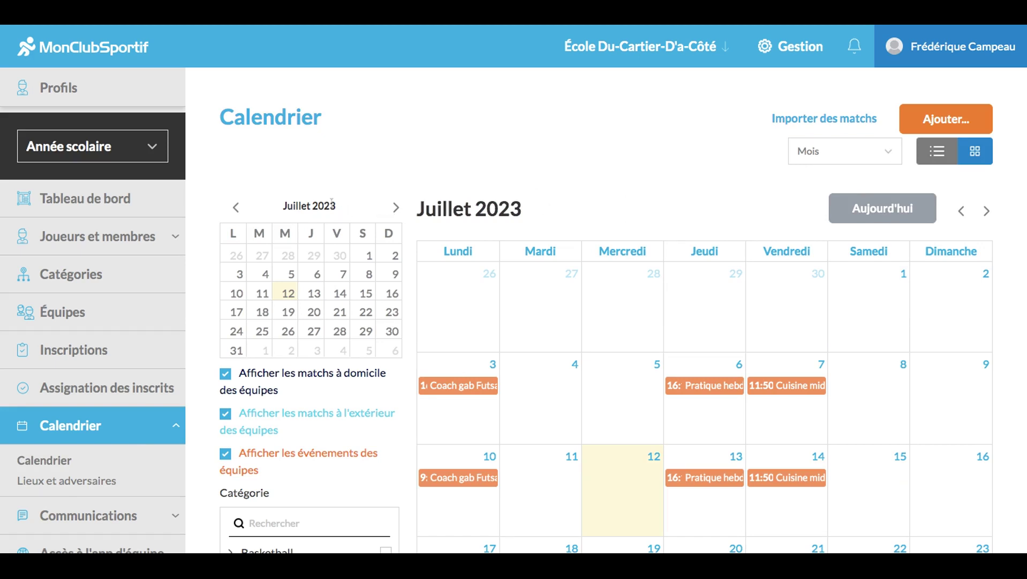
pyautogui.doubleClick(986, 210)
pyautogui.doubleClick(987, 210)
pyautogui.doubleClick(986, 210)
pyautogui.doubleClick(986, 211)
pyautogui.click(986, 211)
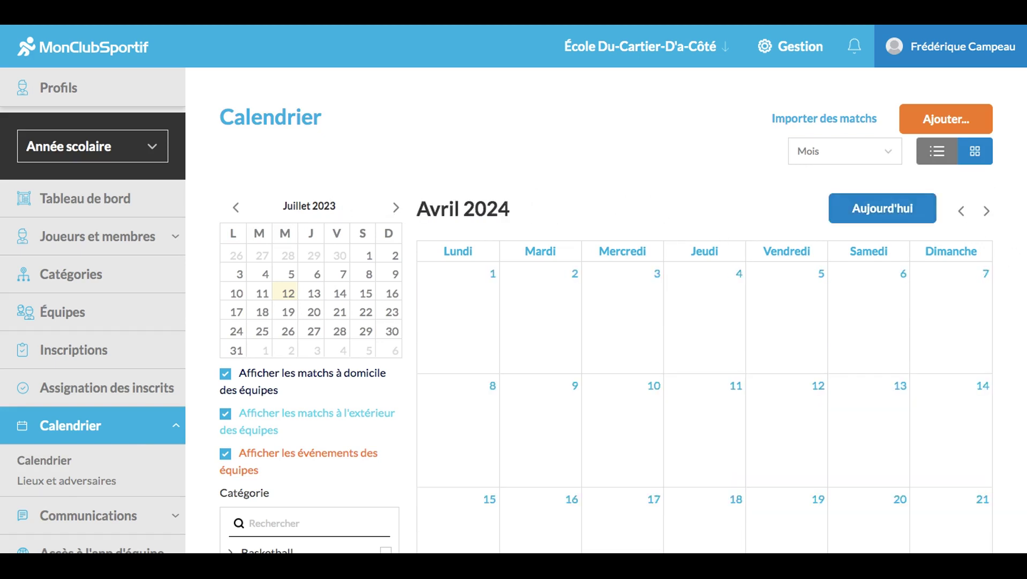
pyautogui.click(987, 210)
pyautogui.scroll(-6, 802, 309)
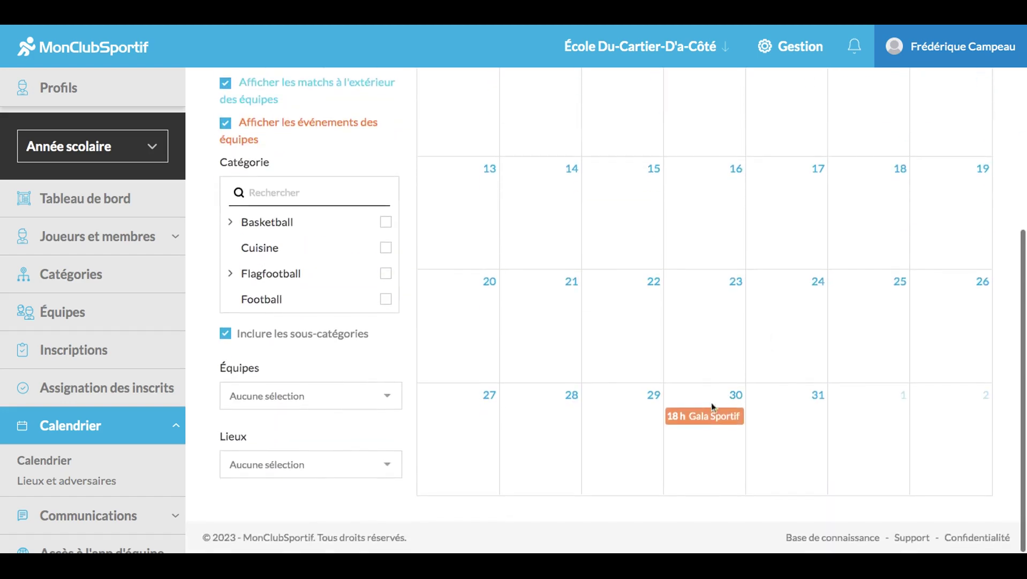
pyautogui.click(698, 421)
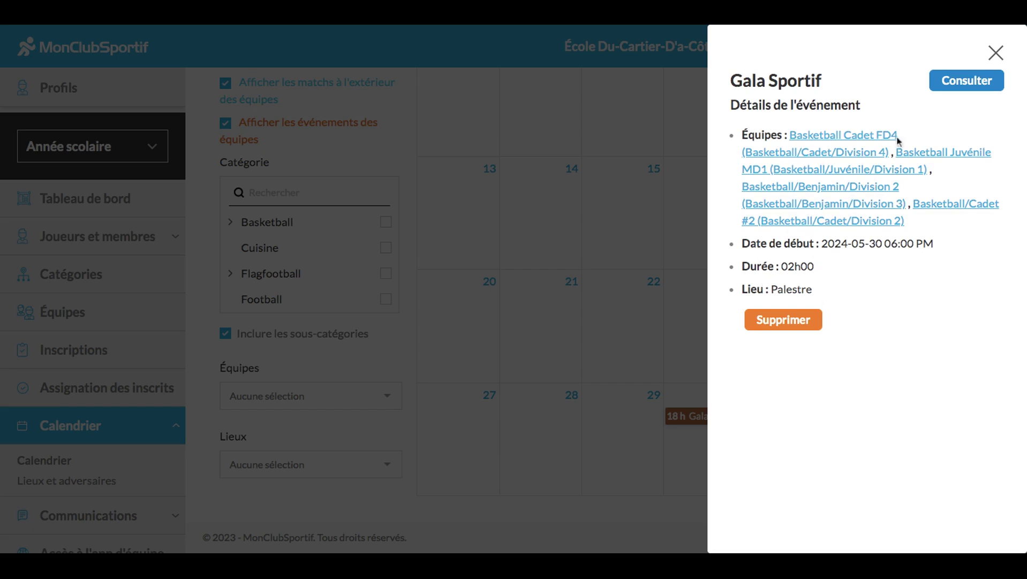
# Open the full page of the Gala Sportif event and review its information.
pyautogui.click(957, 81)
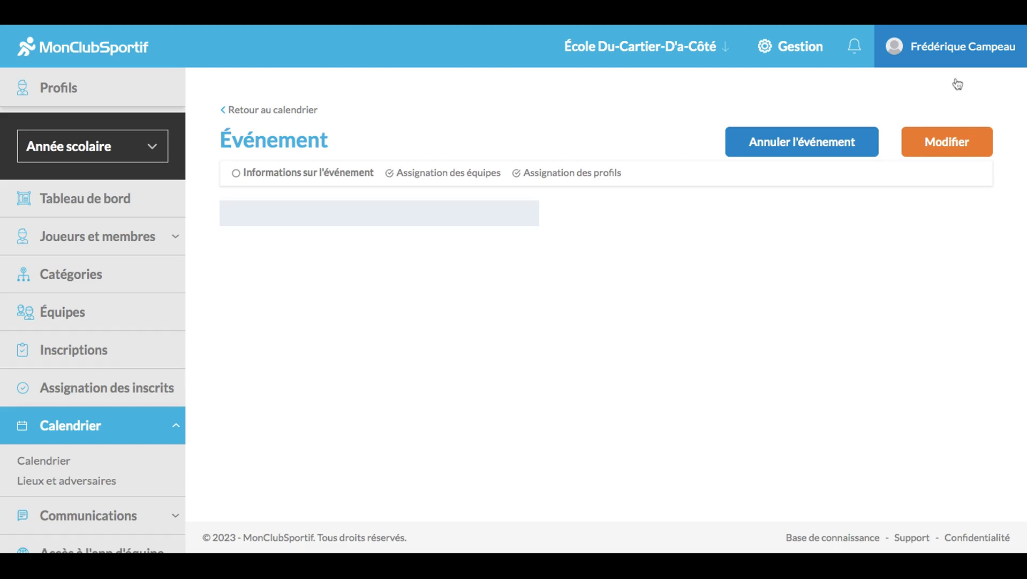
pyautogui.scroll(-3, 700, 326)
pyautogui.scroll(3, 700, 326)
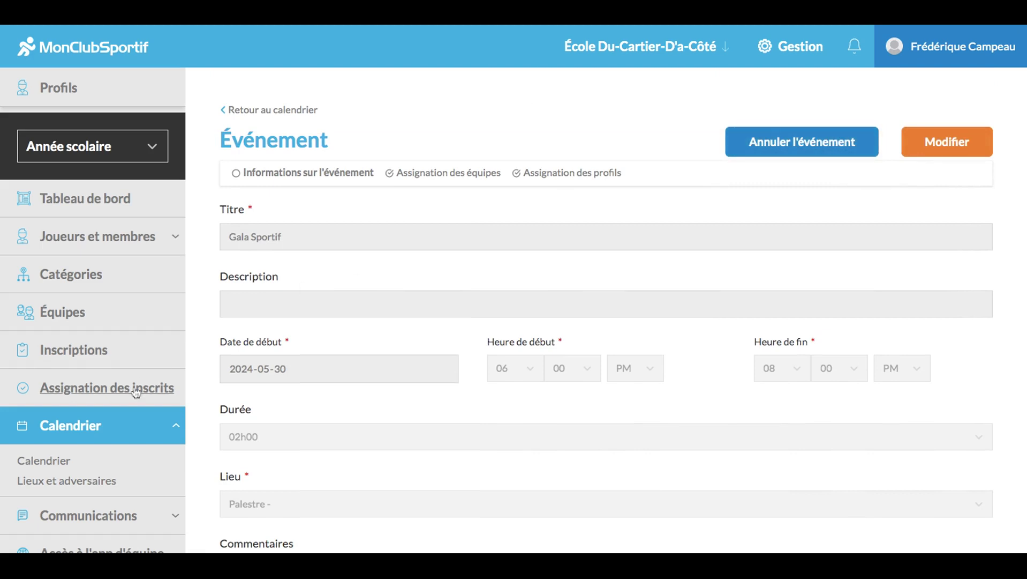
# Return to May 2024 in the calendar and reopen the Gala Sportif event's details.
pyautogui.click(47, 461)
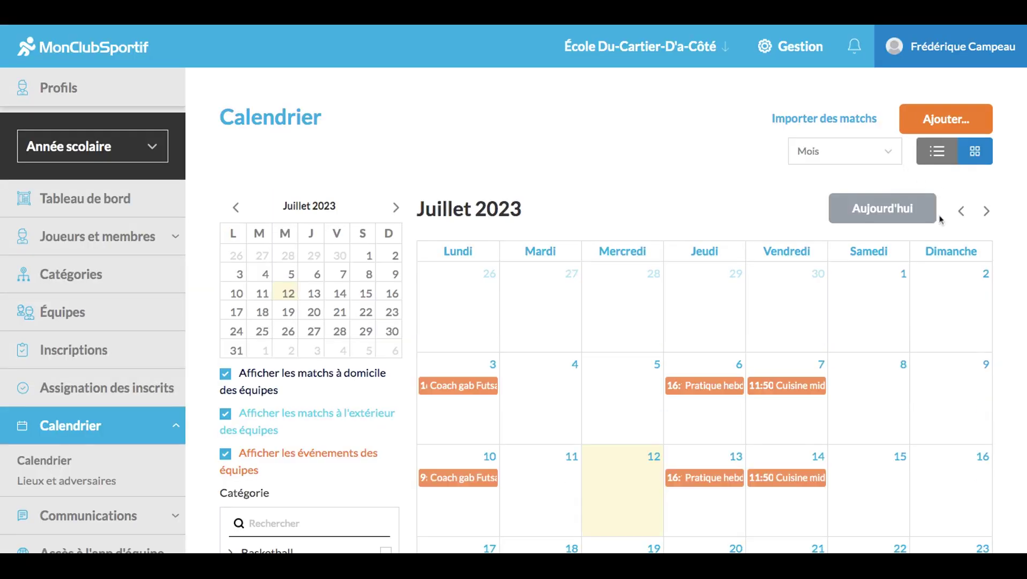
pyautogui.click(987, 211)
pyautogui.click(986, 211)
pyautogui.click(987, 211)
pyautogui.click(987, 211)
pyautogui.click(987, 211)
pyautogui.click(986, 211)
pyautogui.click(987, 211)
pyautogui.click(986, 211)
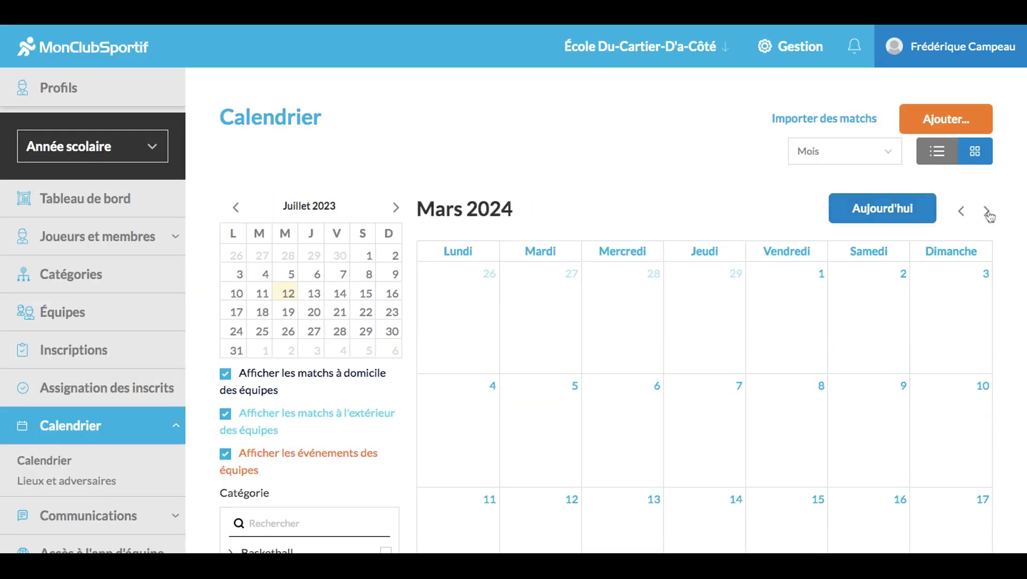
pyautogui.click(987, 212)
pyautogui.click(987, 211)
pyautogui.scroll(-5, 745, 343)
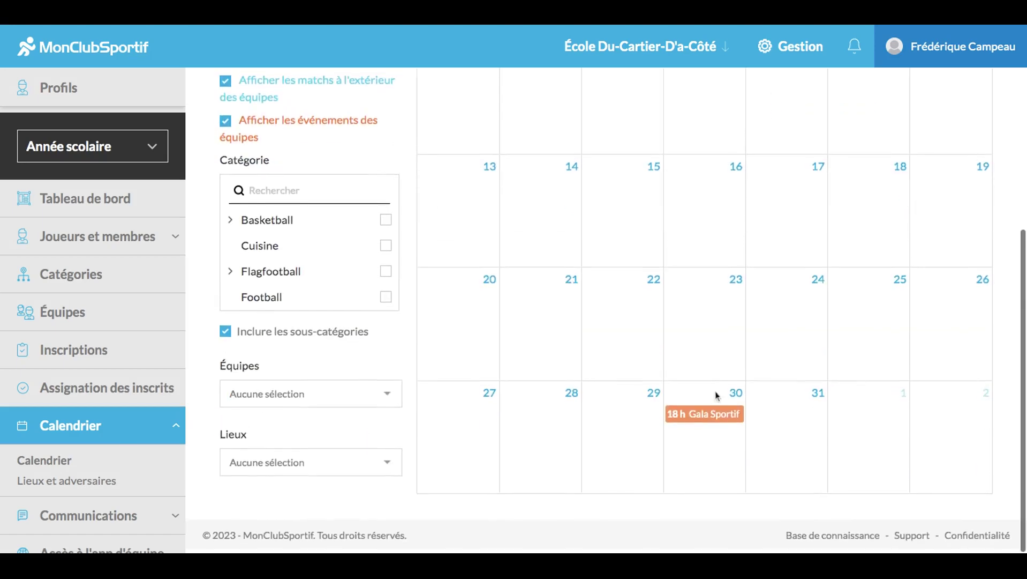
pyautogui.click(702, 415)
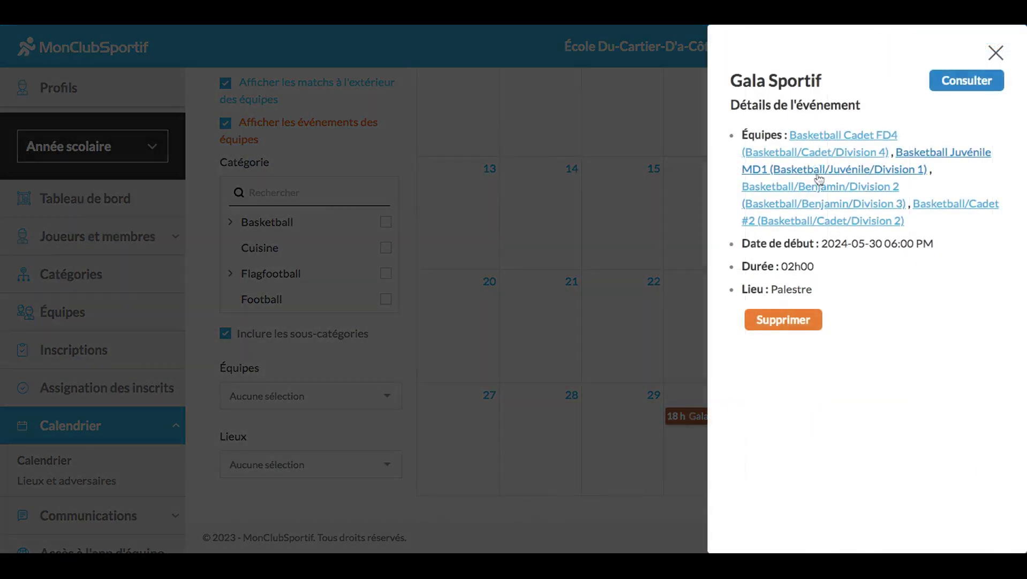